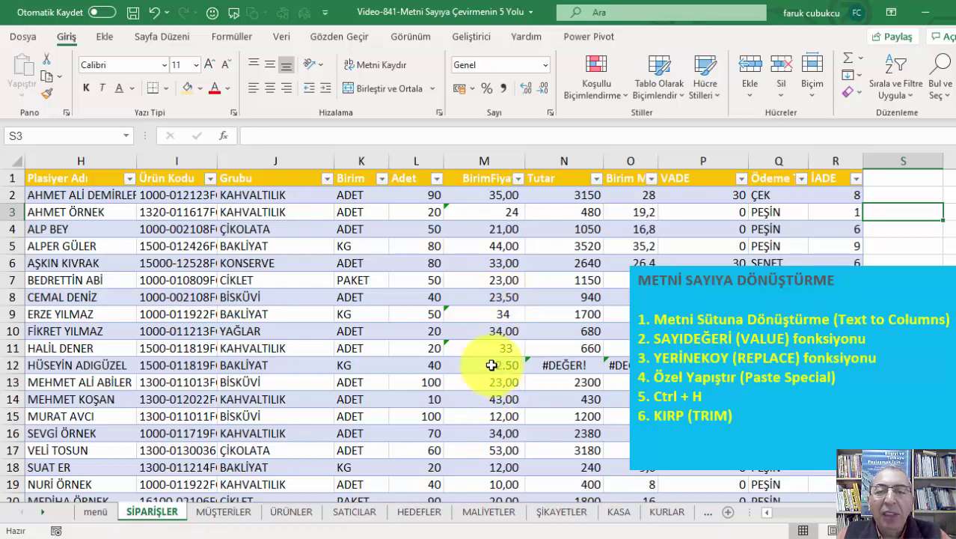
Inspect the BirimFiyatı prices, including text 24 in M3 and dotted 22.50 in M12
{"action": "scroll", "coordinate": [492, 365], "scroll_direction": "down", "scroll_amount": 1}
{"action": "scroll", "coordinate": [490, 365], "scroll_direction": "up", "scroll_amount": 1}
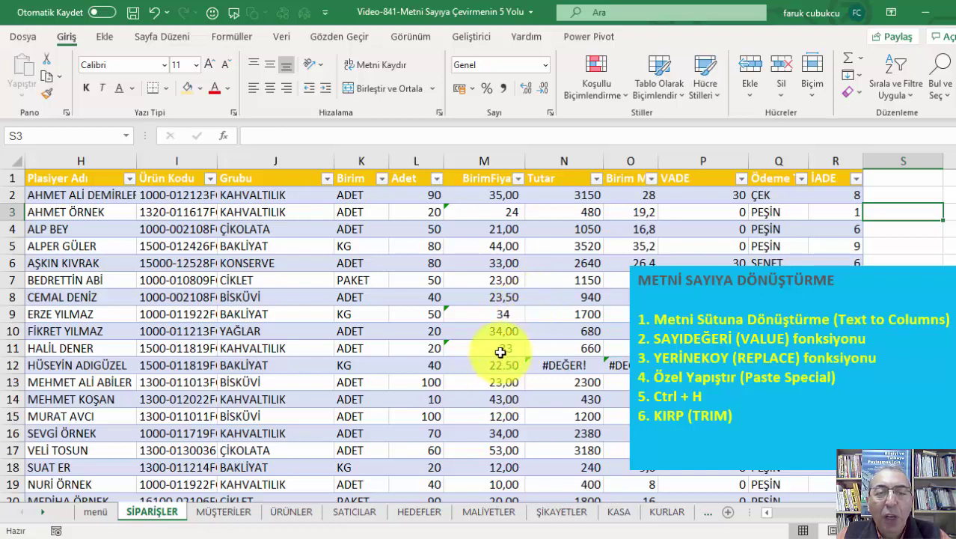
{"action": "scroll", "coordinate": [482, 321], "scroll_direction": "down", "scroll_amount": 2}
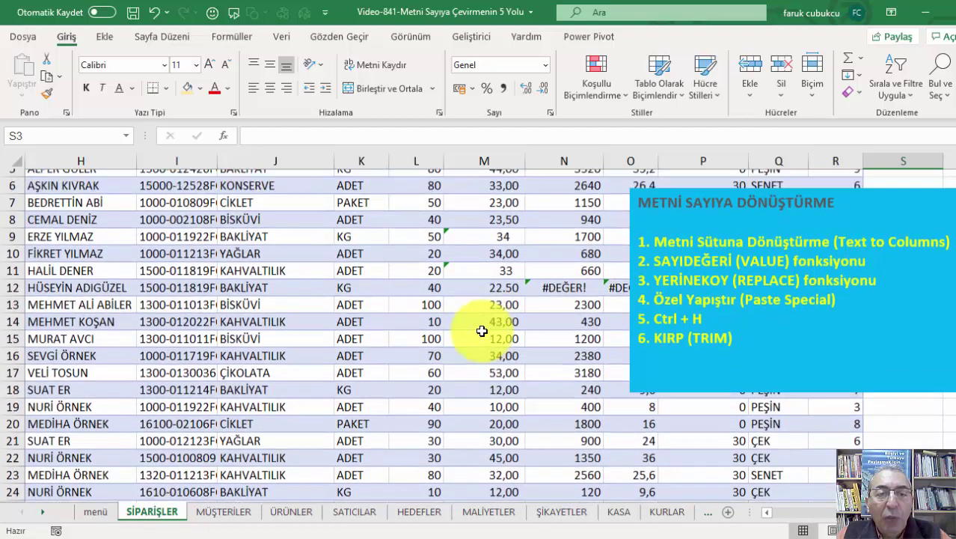
{"action": "scroll", "coordinate": [486, 327], "scroll_direction": "up", "scroll_amount": 2}
{"action": "left_click", "coordinate": [493, 217]}
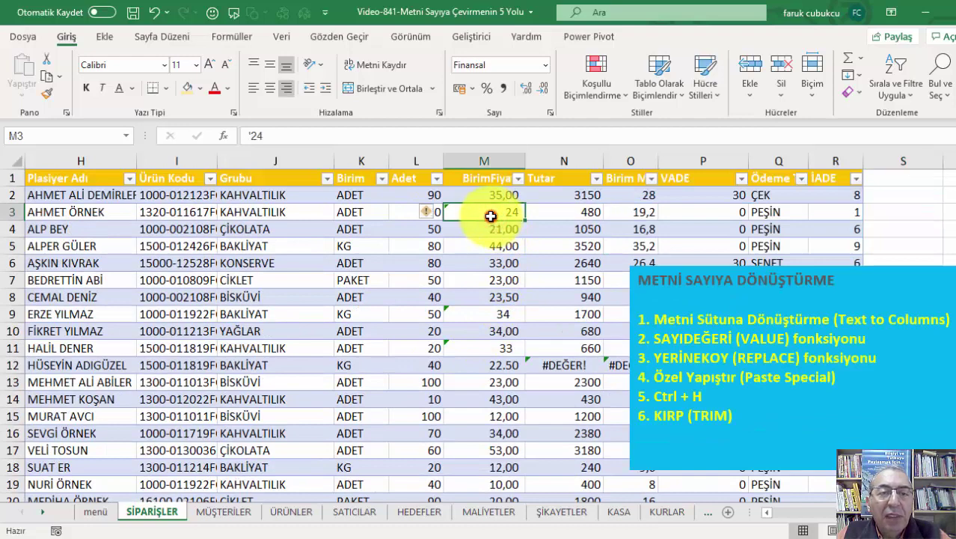
{"action": "double_click", "coordinate": [491, 217]}
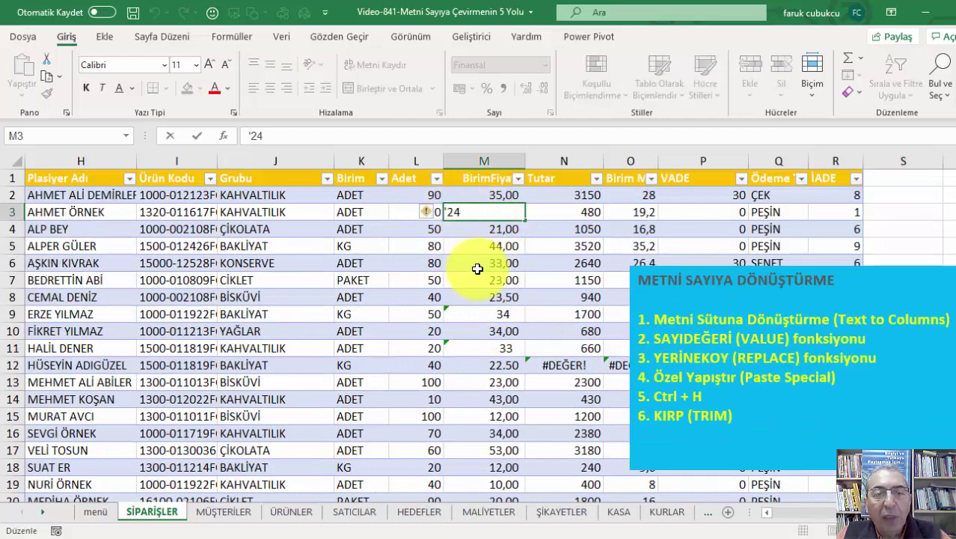
{"action": "key", "text": "Escape"}
{"action": "left_click", "coordinate": [486, 317]}
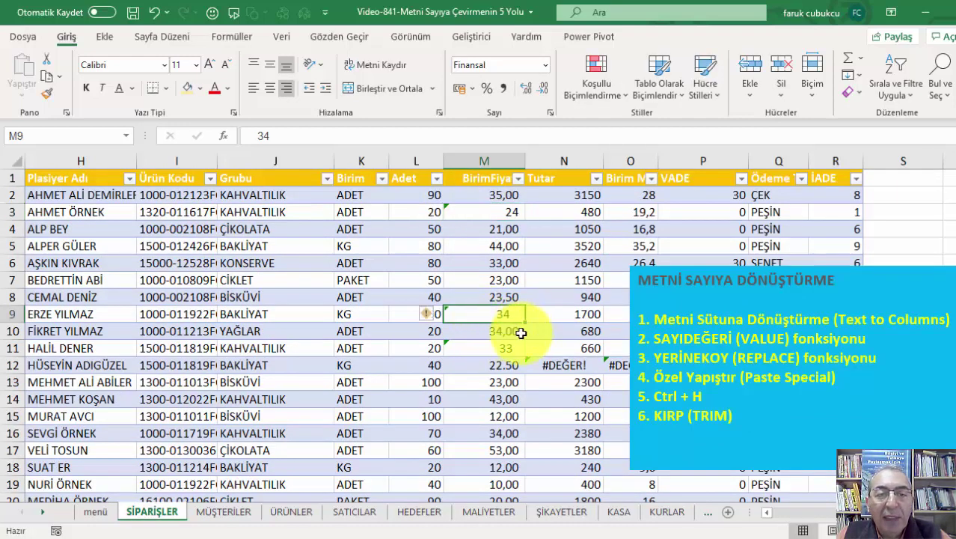
{"action": "left_click", "coordinate": [475, 347]}
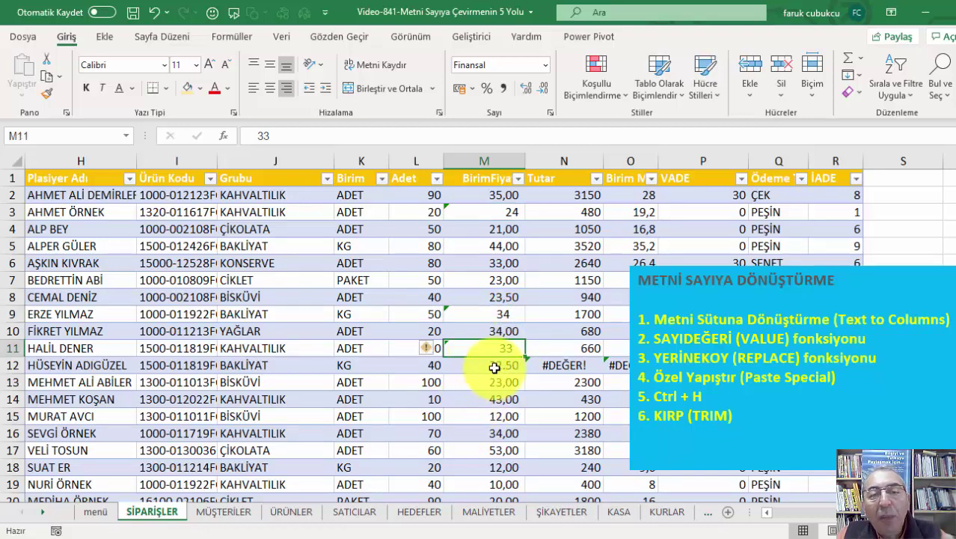
{"action": "left_click", "coordinate": [488, 366]}
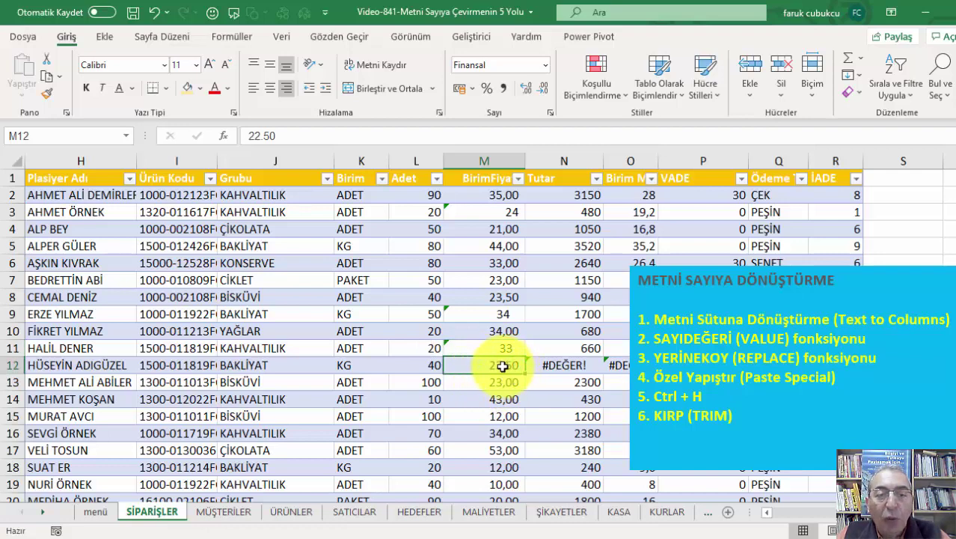
{"action": "left_click", "coordinate": [487, 396]}
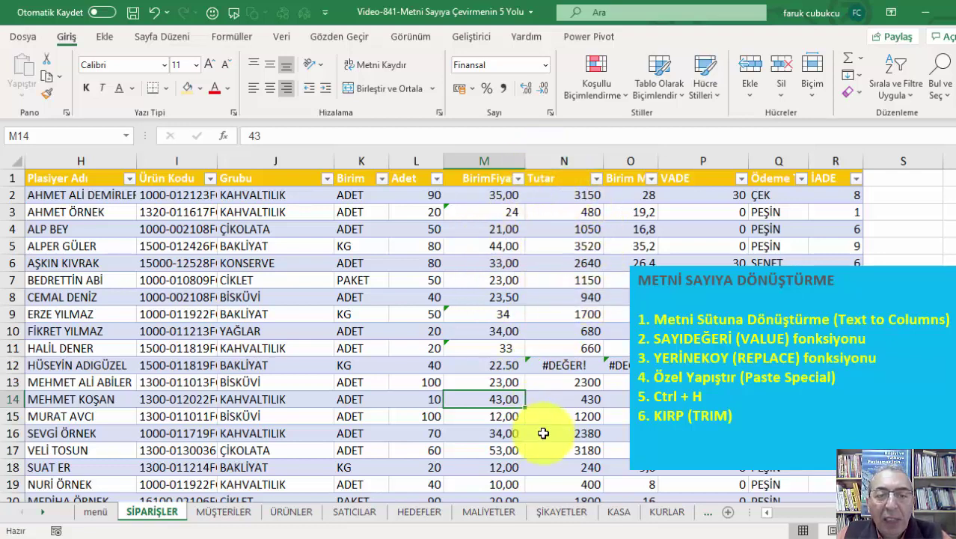
{"action": "left_click", "coordinate": [506, 364]}
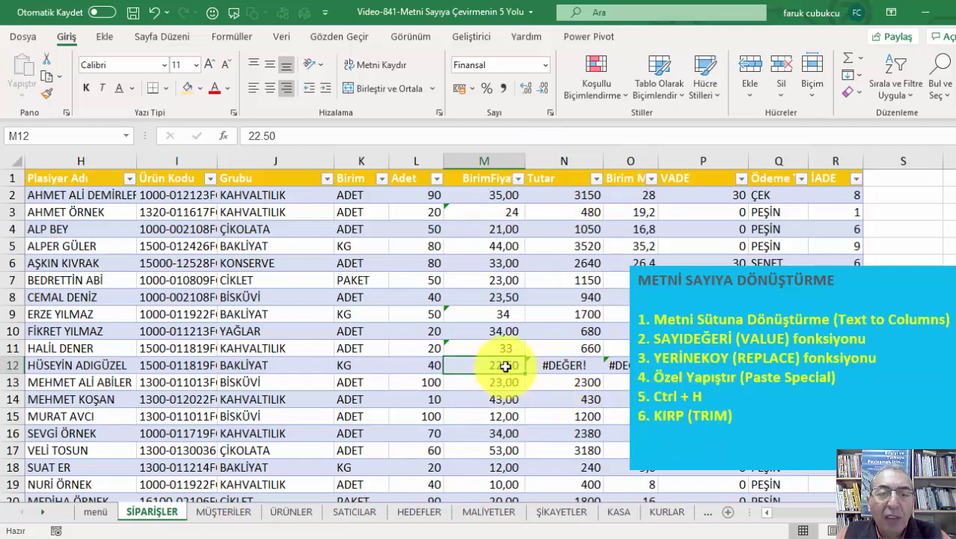
Replace every '.' with ',' in column M, turning 22.50 into 22,50
{"action": "left_click", "coordinate": [502, 158]}
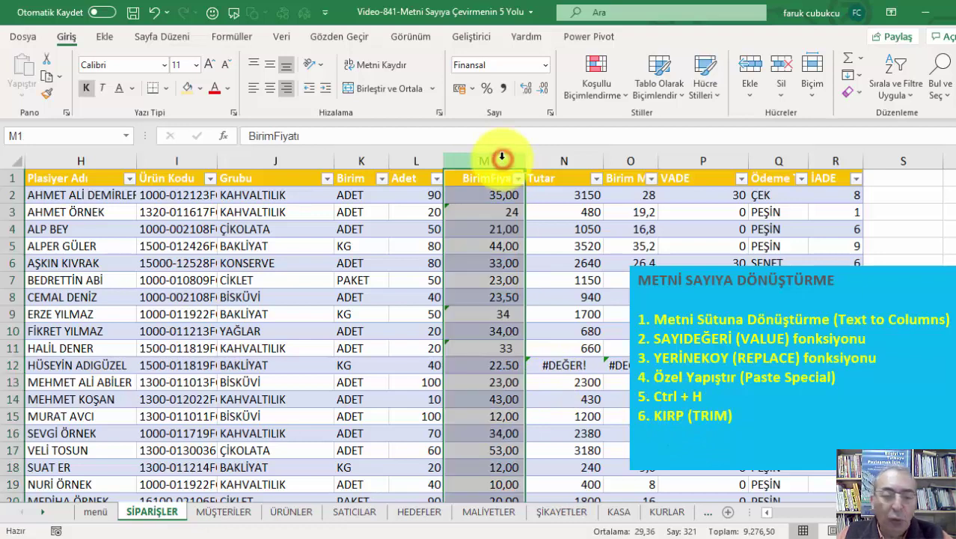
{"action": "key", "text": "ctrl+h"}
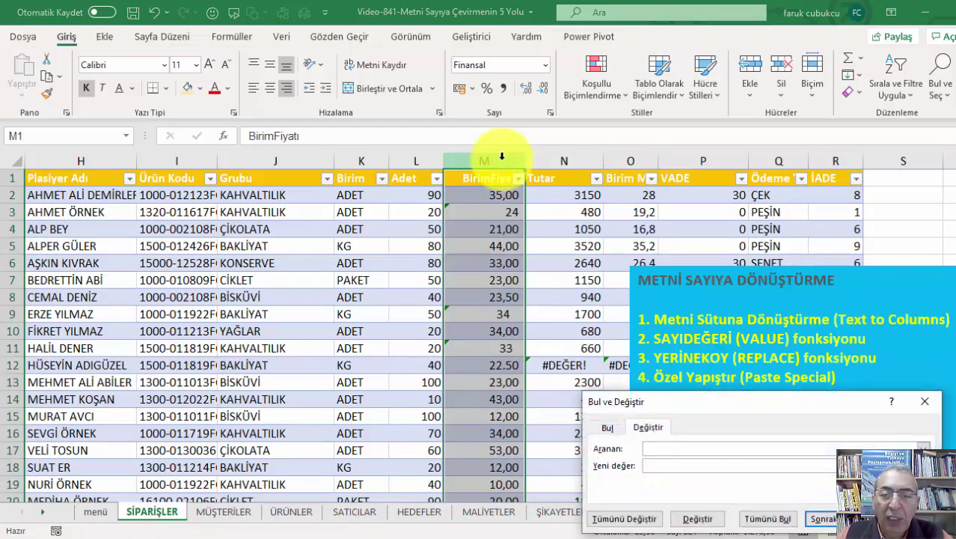
{"action": "left_click", "coordinate": [653, 446]}
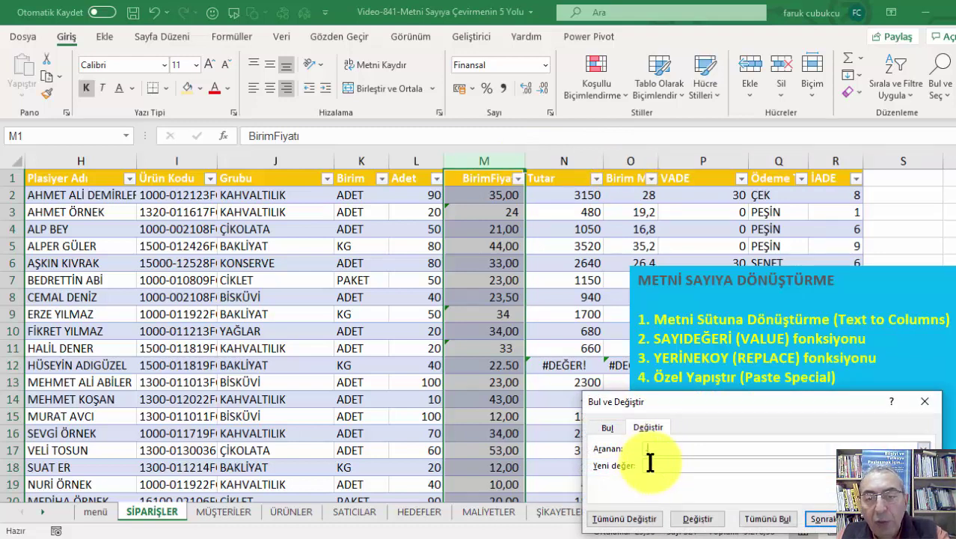
{"action": "type", "text": ","}
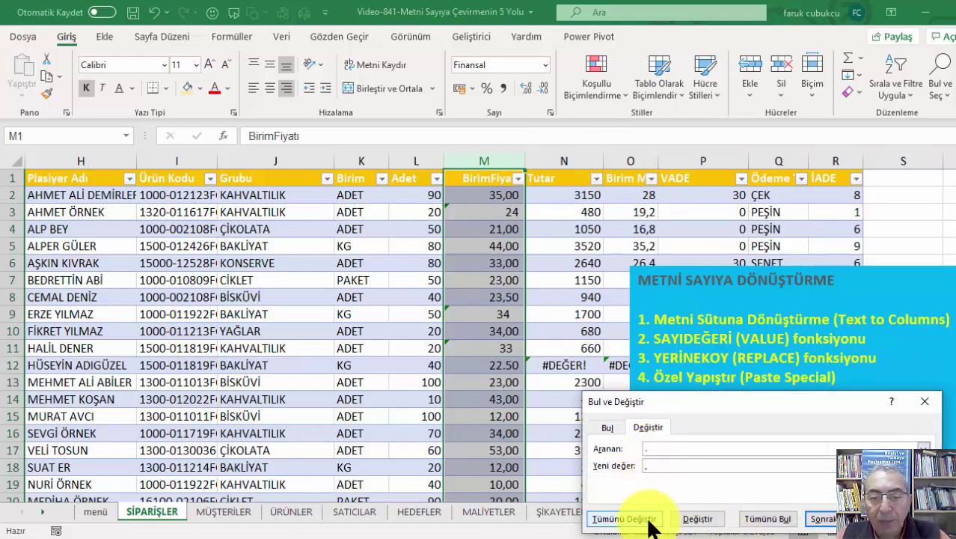
{"action": "left_click", "coordinate": [643, 519]}
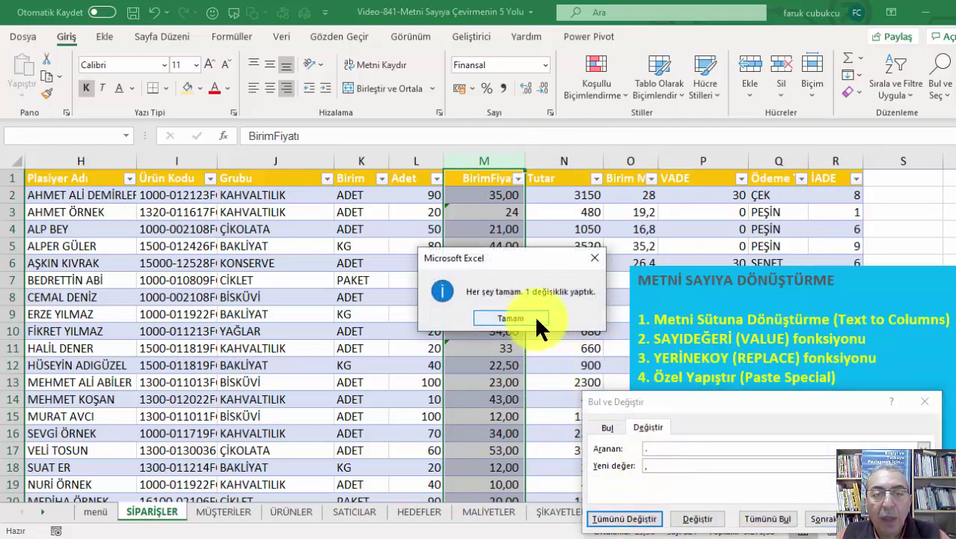
{"action": "left_click", "coordinate": [536, 319]}
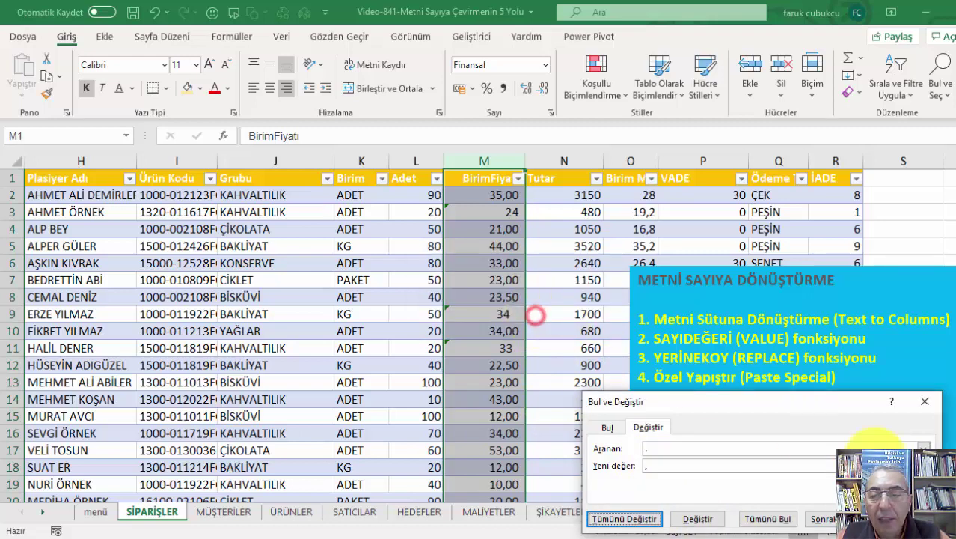
{"action": "key", "text": "Escape"}
{"action": "left_click", "coordinate": [486, 378]}
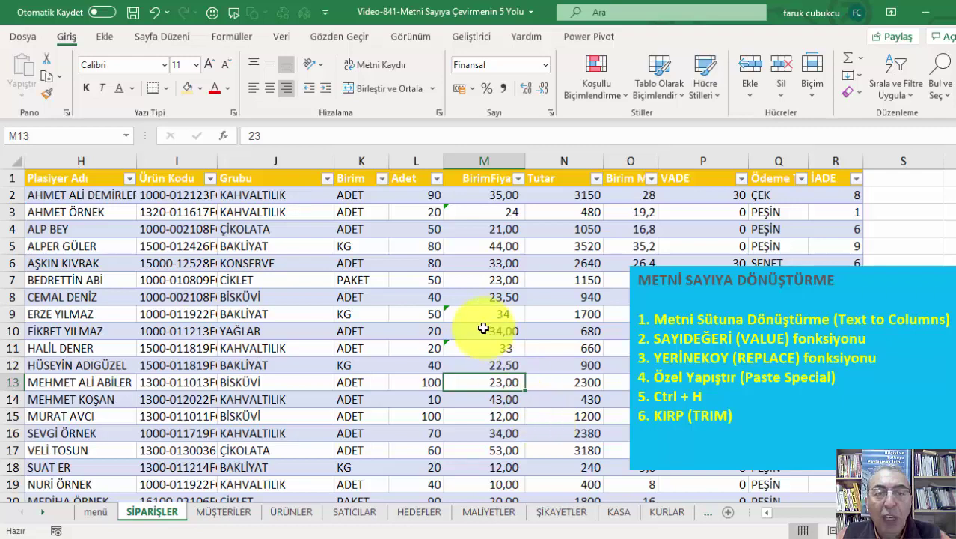
Insert a blank column before Tutar and move the instruction text box down-left
{"action": "left_click", "coordinate": [540, 156]}
{"action": "right_click", "coordinate": [542, 155]}
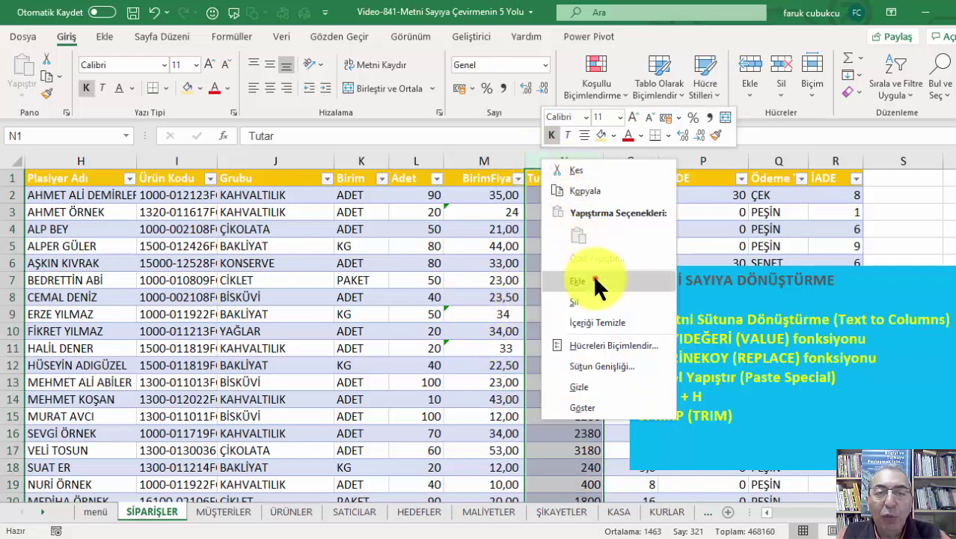
{"action": "left_click", "coordinate": [594, 279]}
{"action": "left_click", "coordinate": [553, 193]}
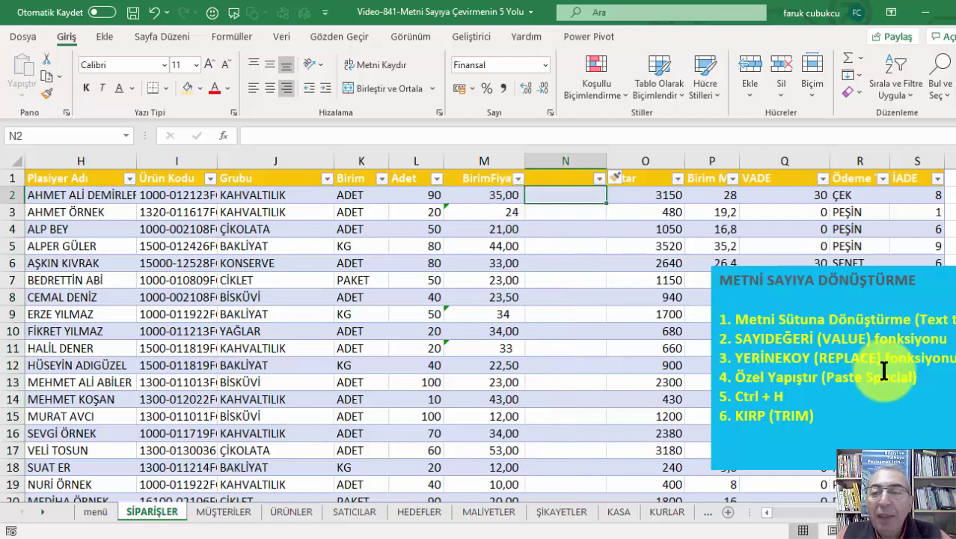
{"action": "left_click", "coordinate": [821, 290]}
{"action": "left_click_drag", "start_coordinate": [803, 266], "coordinate": [714, 311]}
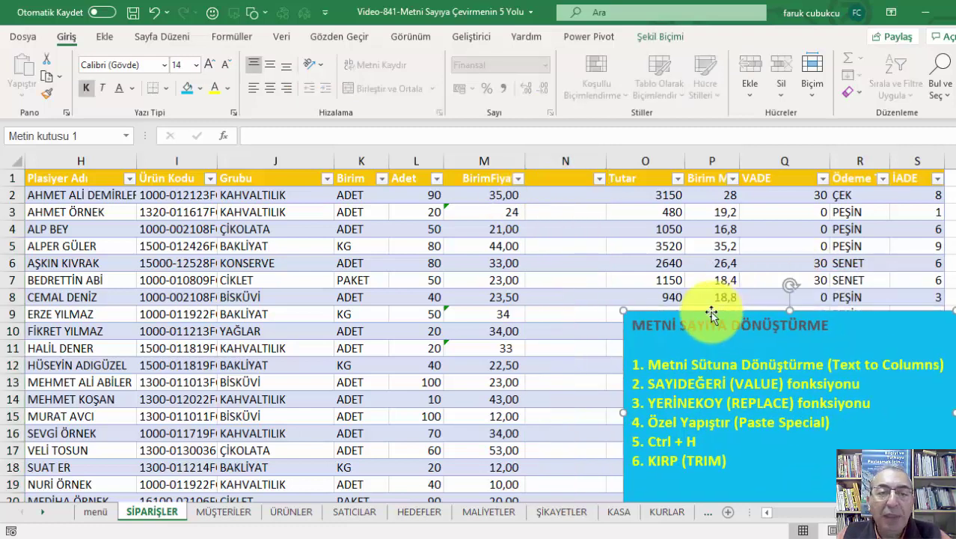
Run Text to Columns on column M with destination $N$1, giving numeric prices like 24,00
{"action": "left_click", "coordinate": [473, 157]}
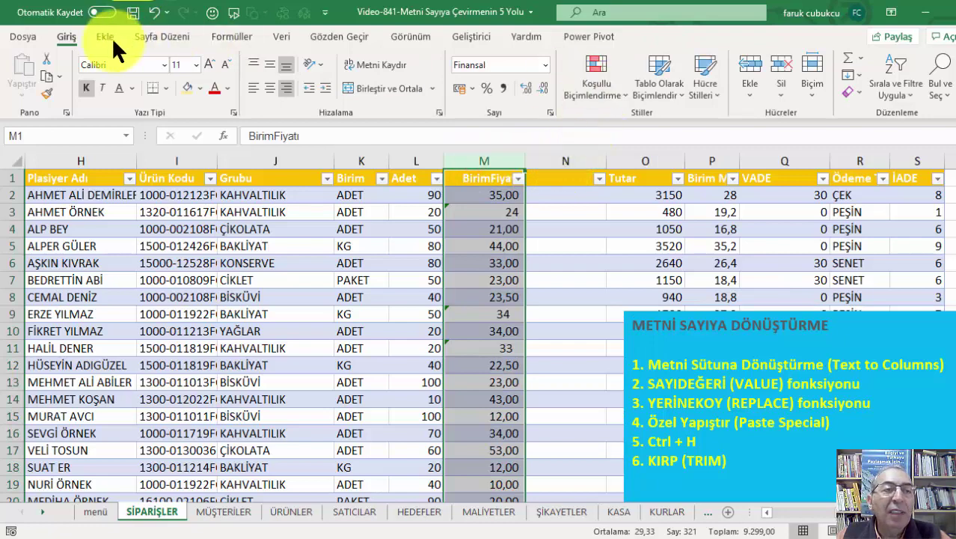
{"action": "left_click", "coordinate": [281, 37]}
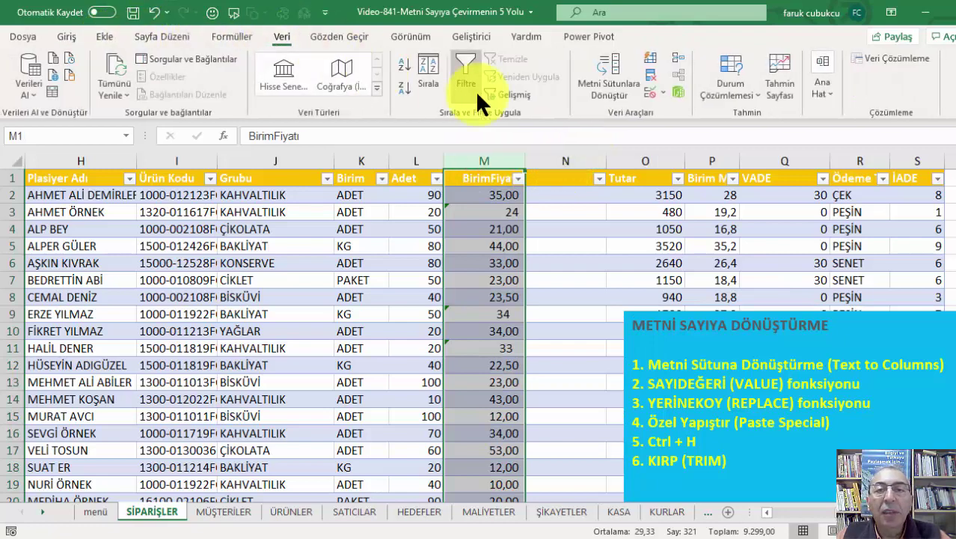
{"action": "left_click", "coordinate": [614, 88]}
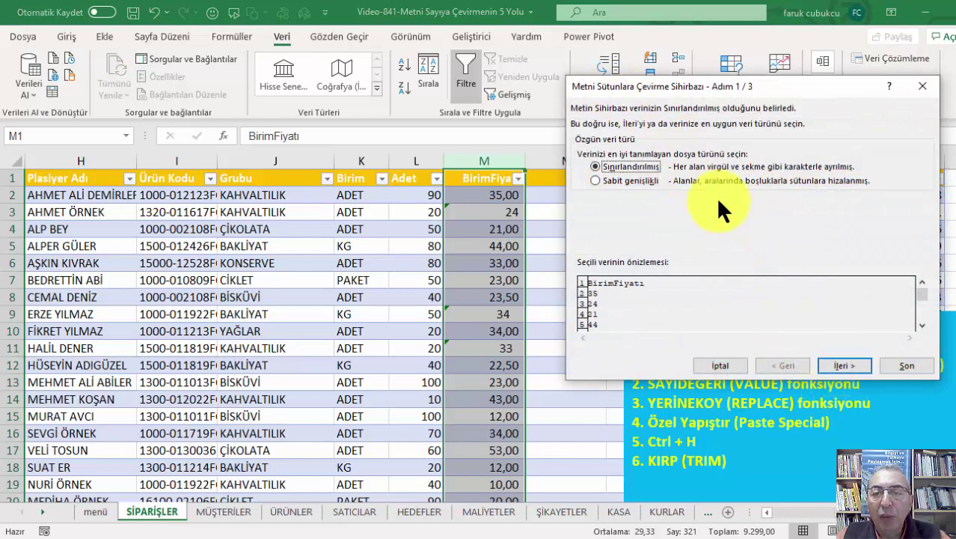
{"action": "left_click", "coordinate": [842, 364]}
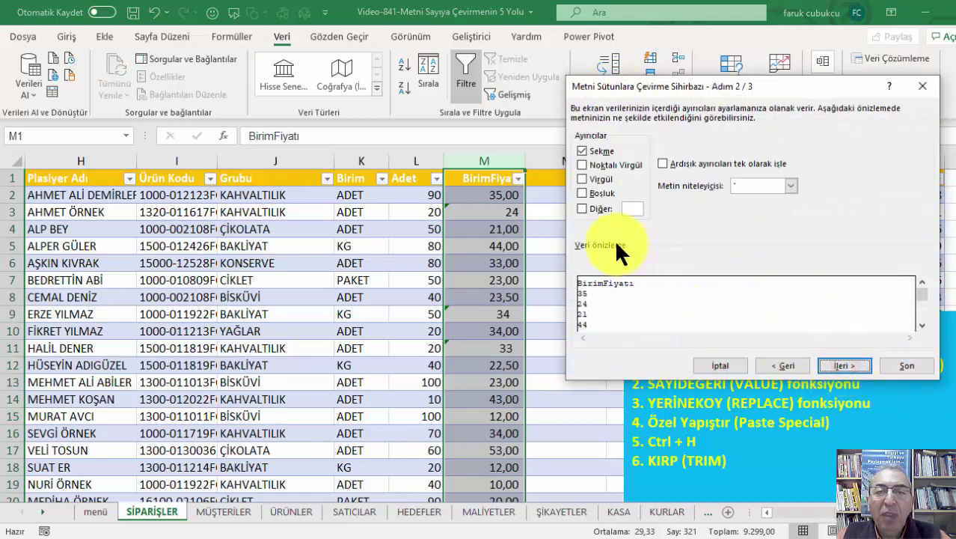
{"action": "left_click", "coordinate": [845, 364]}
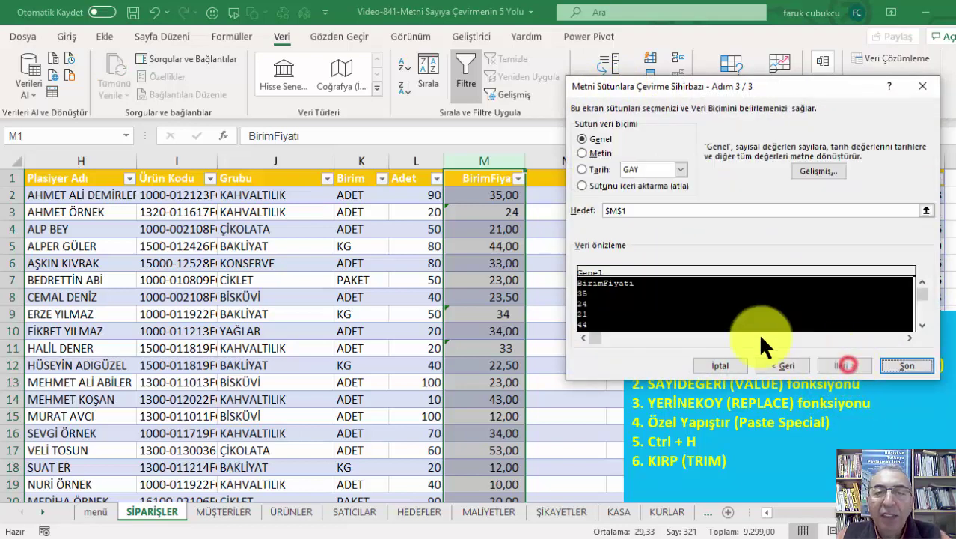
{"action": "left_click", "coordinate": [638, 211]}
{"action": "left_click", "coordinate": [554, 179]}
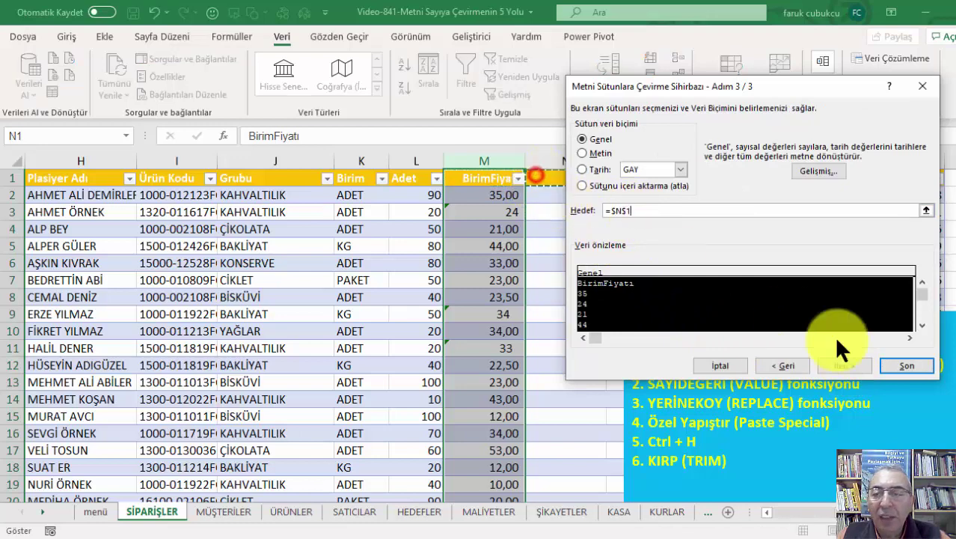
{"action": "left_click", "coordinate": [907, 365]}
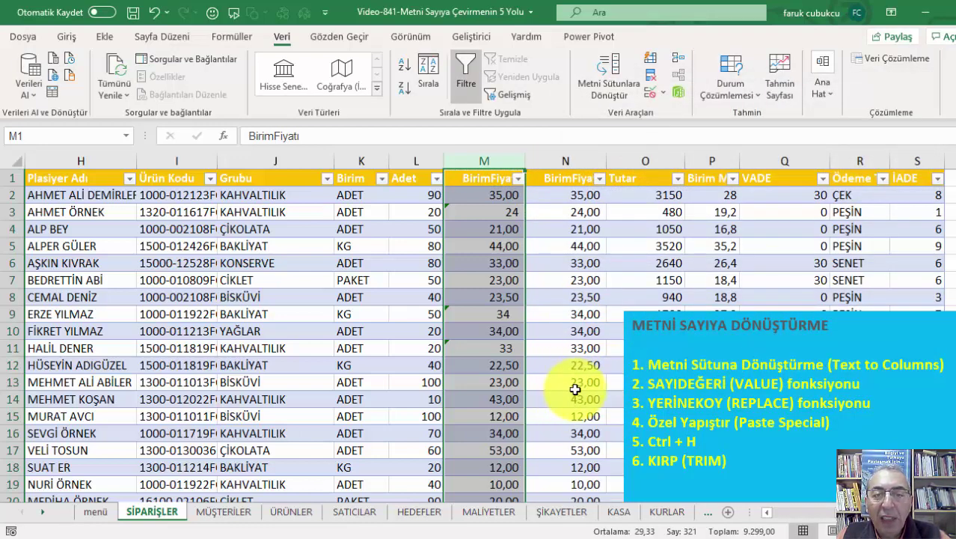
{"action": "scroll", "coordinate": [575, 389], "scroll_direction": "down", "scroll_amount": 1}
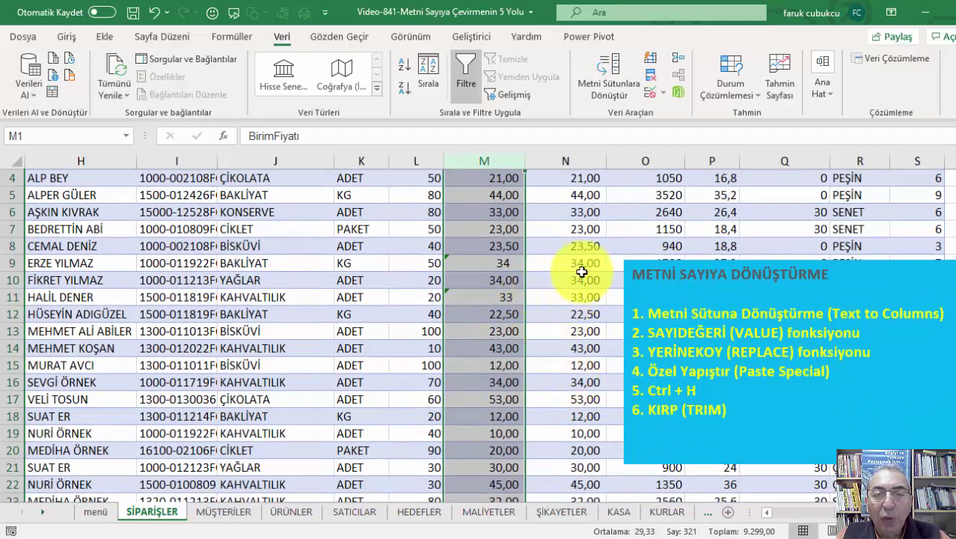
{"action": "scroll", "coordinate": [569, 381], "scroll_direction": "up", "scroll_amount": 1}
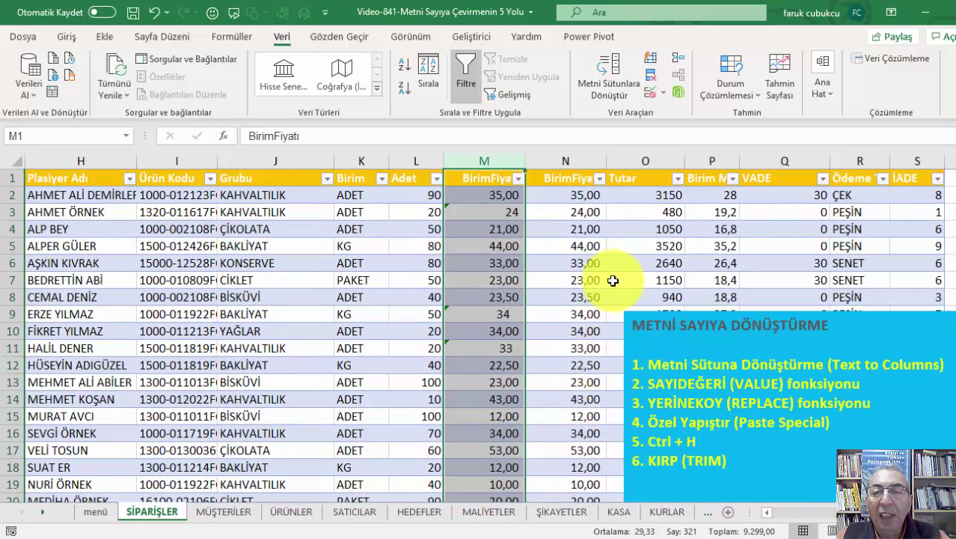
Insert a blank column N and shift the METNİ SAYIYA DÖNÜŞTÜRME text box left
{"action": "left_click", "coordinate": [594, 158]}
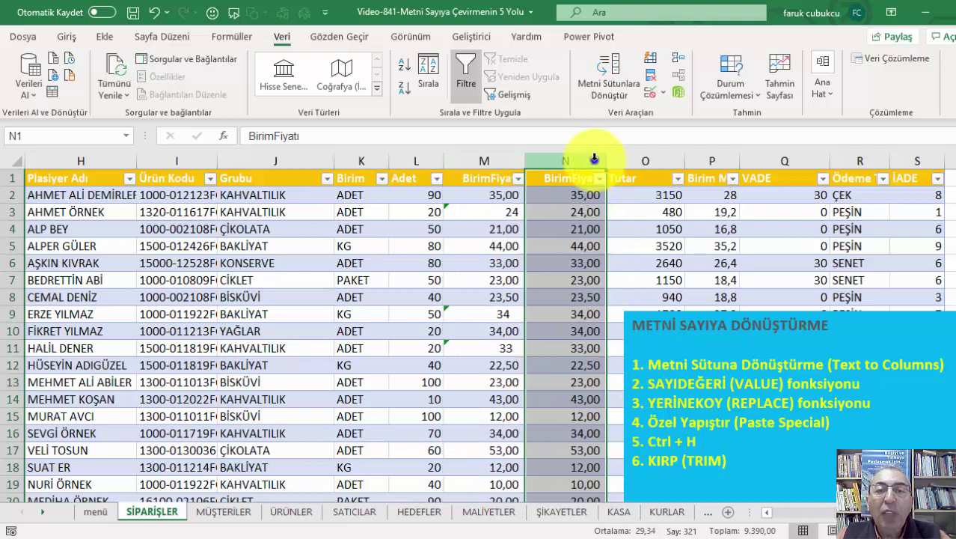
{"action": "right_click", "coordinate": [595, 159]}
{"action": "left_click", "coordinate": [649, 284]}
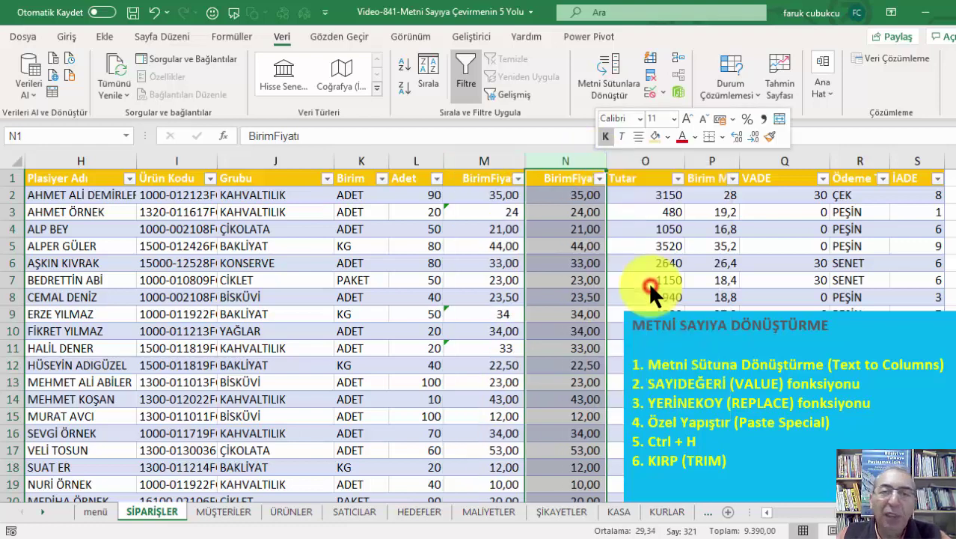
{"action": "left_click", "coordinate": [562, 192]}
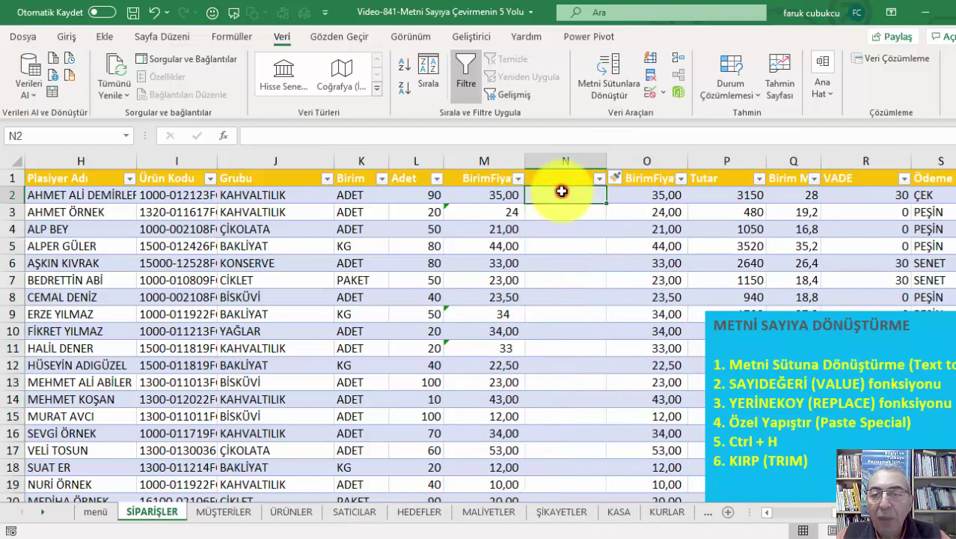
{"action": "left_click", "coordinate": [755, 327]}
{"action": "left_click_drag", "start_coordinate": [737, 312], "coordinate": [653, 308]}
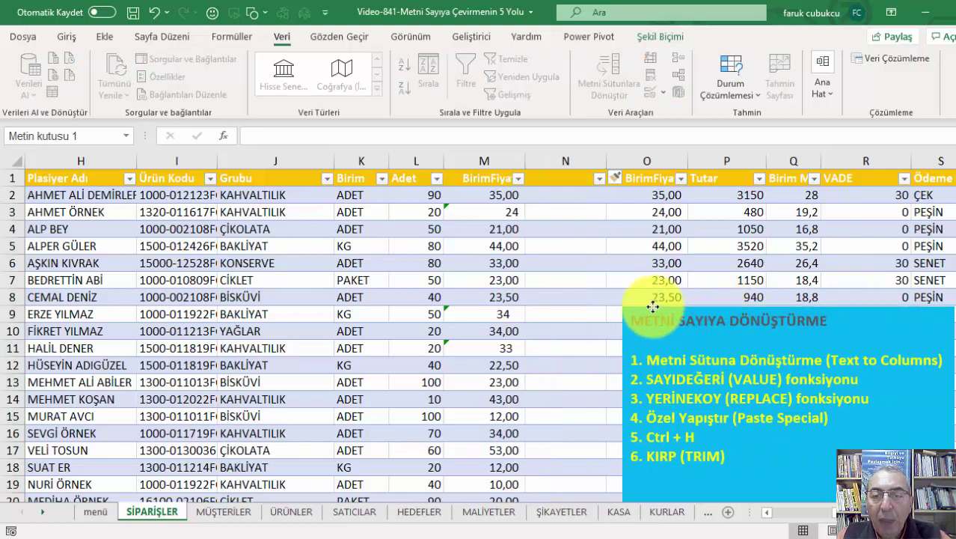
Enter =SAYIDEĞERİ(M2) in cell N2
{"action": "left_click", "coordinate": [582, 198]}
{"action": "type", "text": "="}
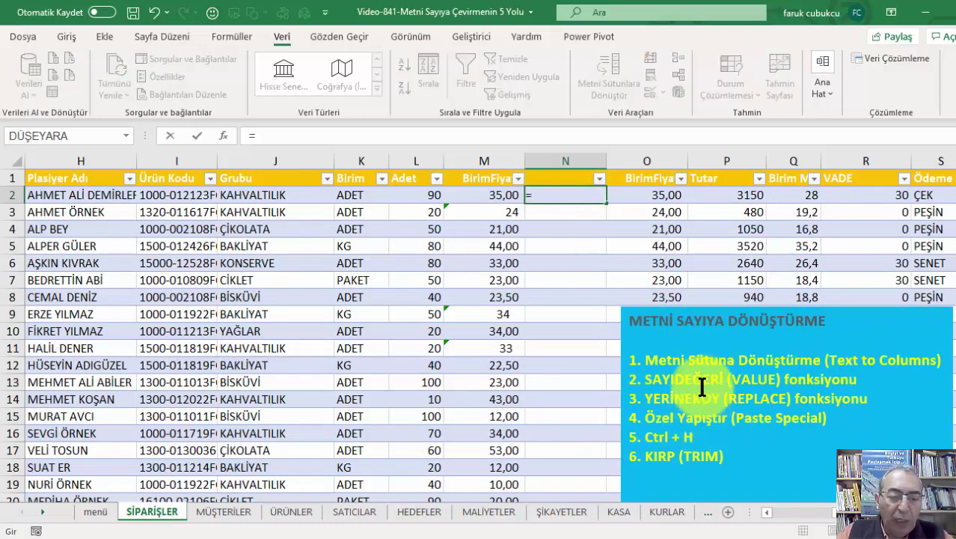
{"action": "type", "text": "da"}
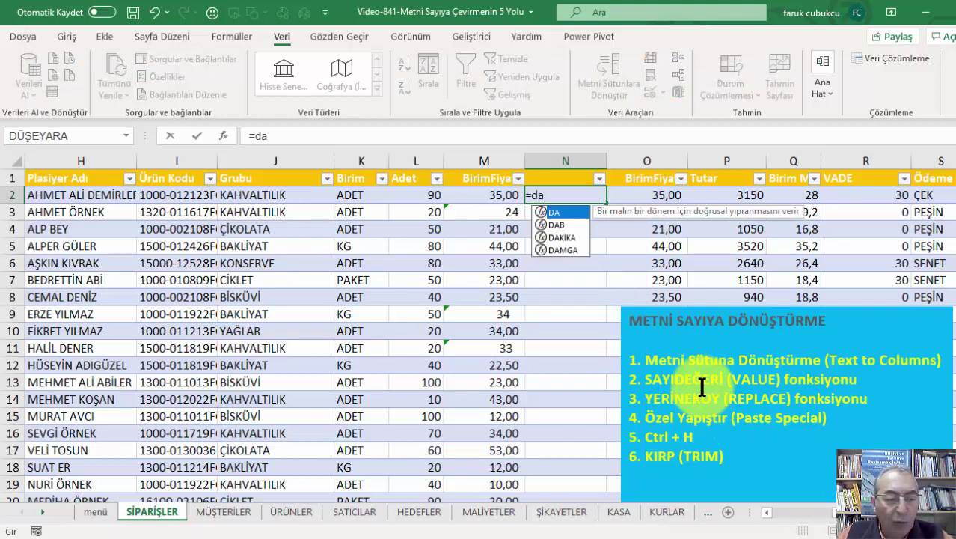
{"action": "key", "text": "Down"}
{"action": "key", "text": "Down"}
{"action": "key", "text": "Escape"}
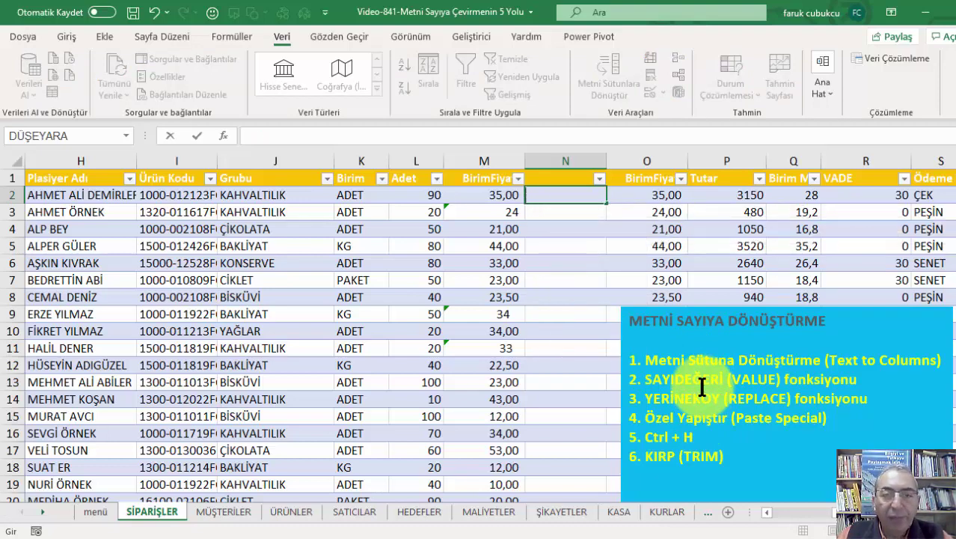
{"action": "type", "text": "=SA"}
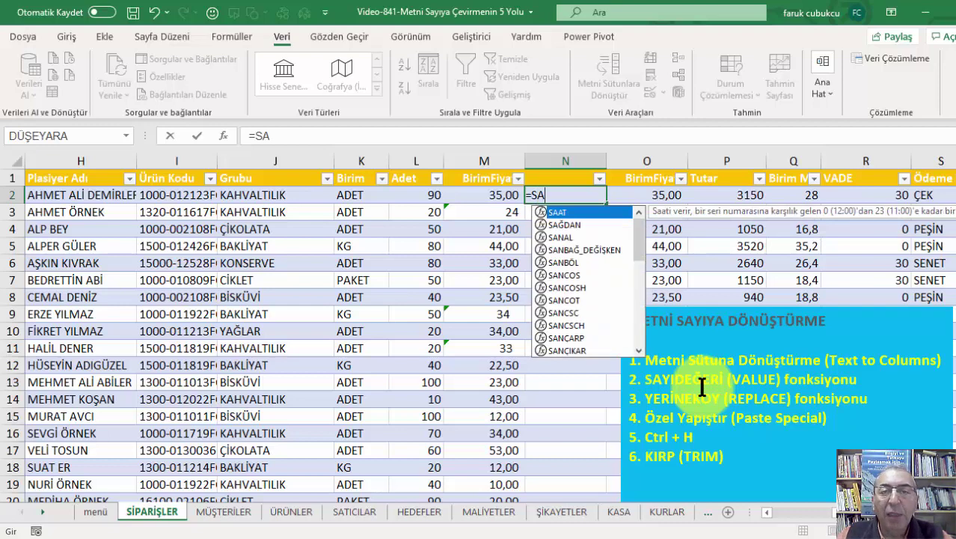
{"action": "type", "text": "Y"}
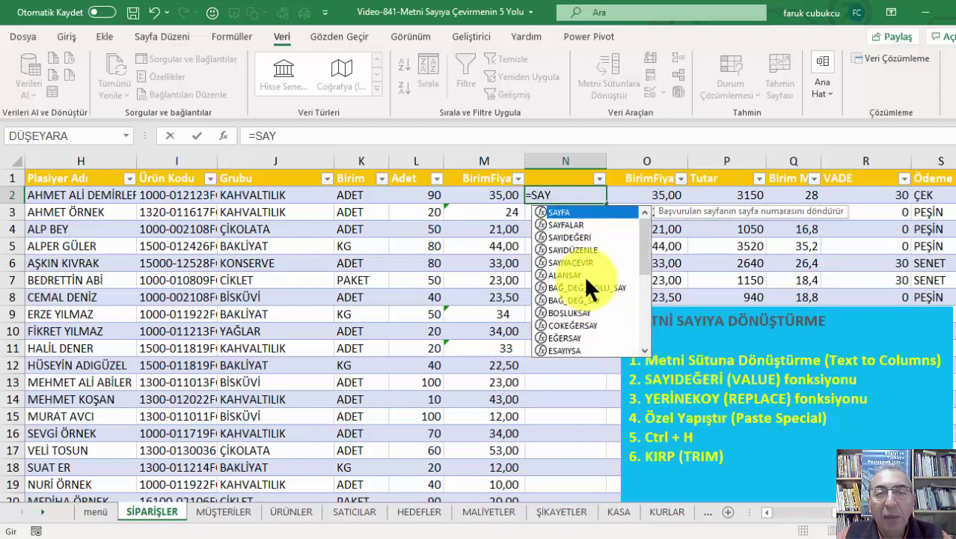
{"action": "double_click", "coordinate": [581, 237]}
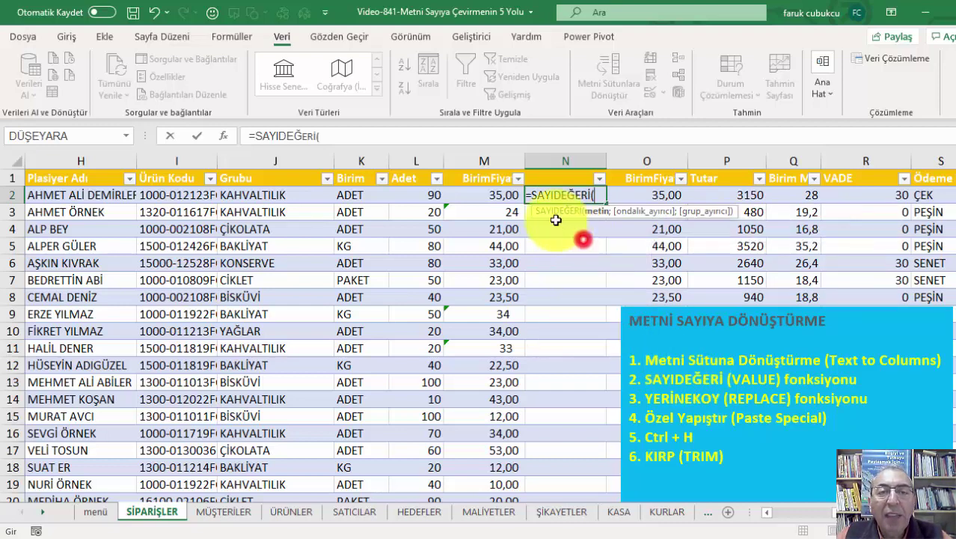
{"action": "left_click", "coordinate": [483, 196]}
{"action": "type", "text": ")"}
{"action": "key", "text": "Return"}
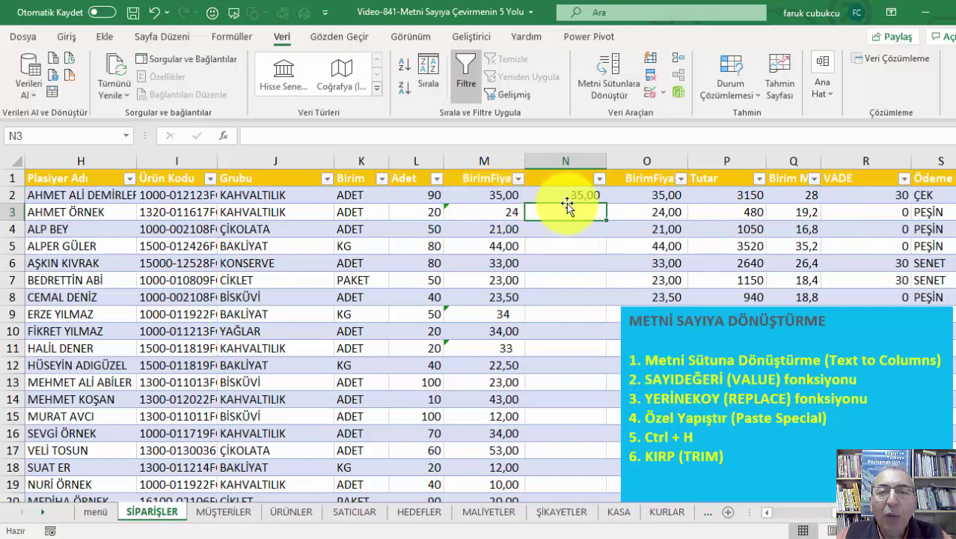
Fill the SAYIDEĞERİ formula down the whole of column N
{"action": "left_click", "coordinate": [585, 197]}
{"action": "double_click", "coordinate": [606, 203]}
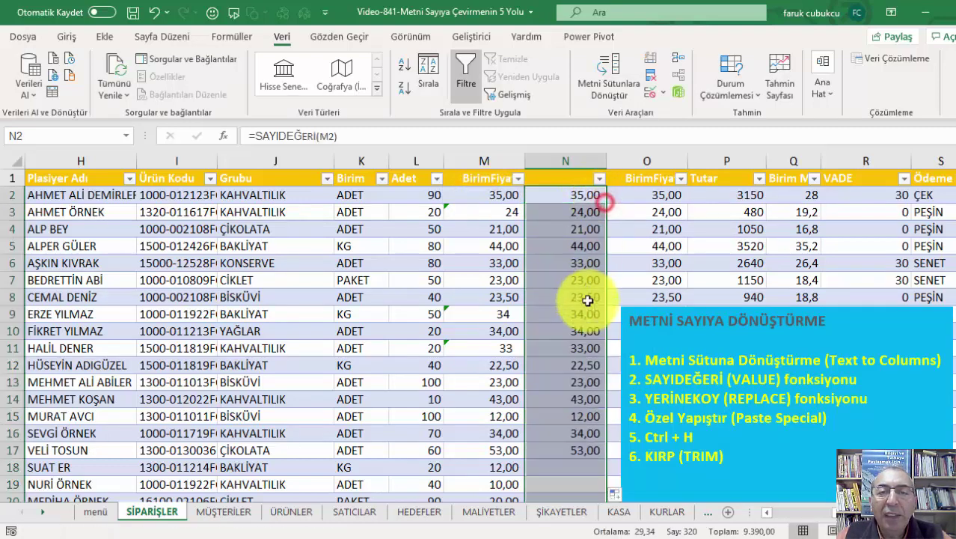
{"action": "left_click", "coordinate": [617, 475]}
{"action": "left_click", "coordinate": [628, 460]}
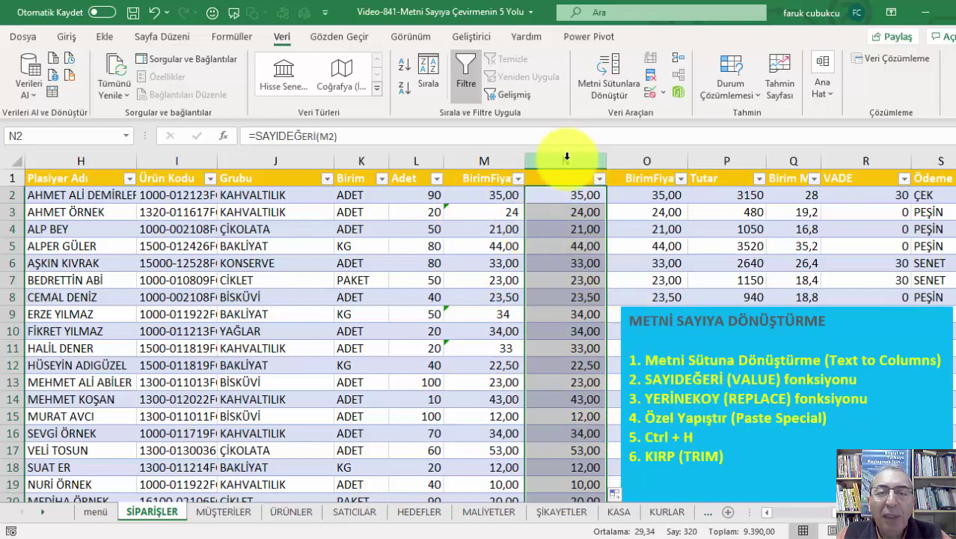
{"action": "left_click", "coordinate": [675, 399]}
Insert another blank column at N
{"action": "left_click", "coordinate": [568, 161]}
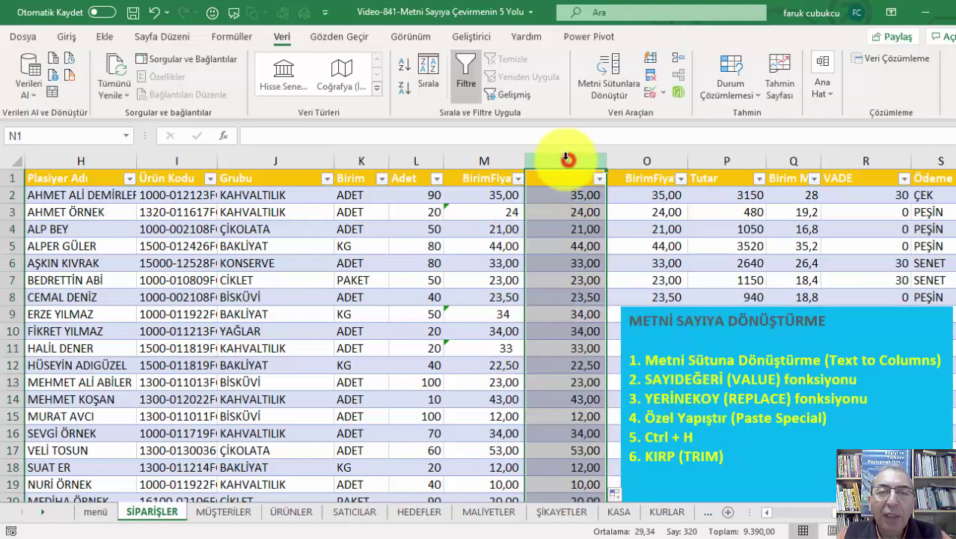
{"action": "right_click", "coordinate": [568, 162]}
{"action": "left_click", "coordinate": [610, 281]}
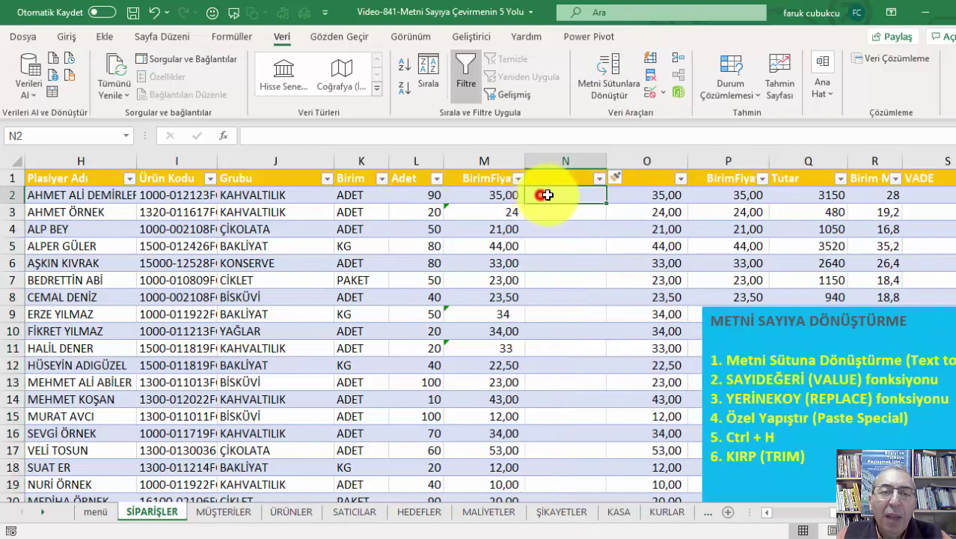
{"action": "left_click", "coordinate": [498, 215]}
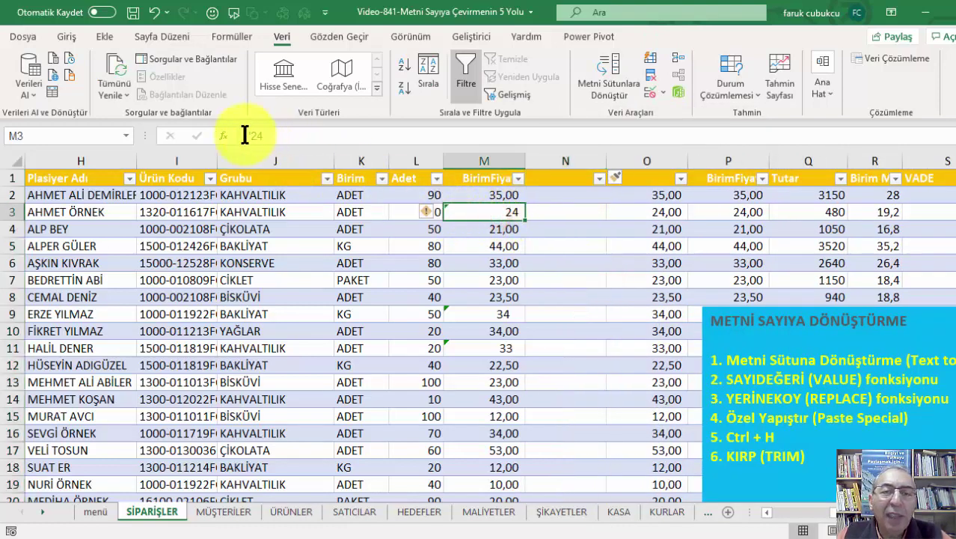
Enter a YERİNEKOY formula in N2 that strips the apostrophe from M2
{"action": "left_click", "coordinate": [583, 195]}
{"action": "type", "text": "="}
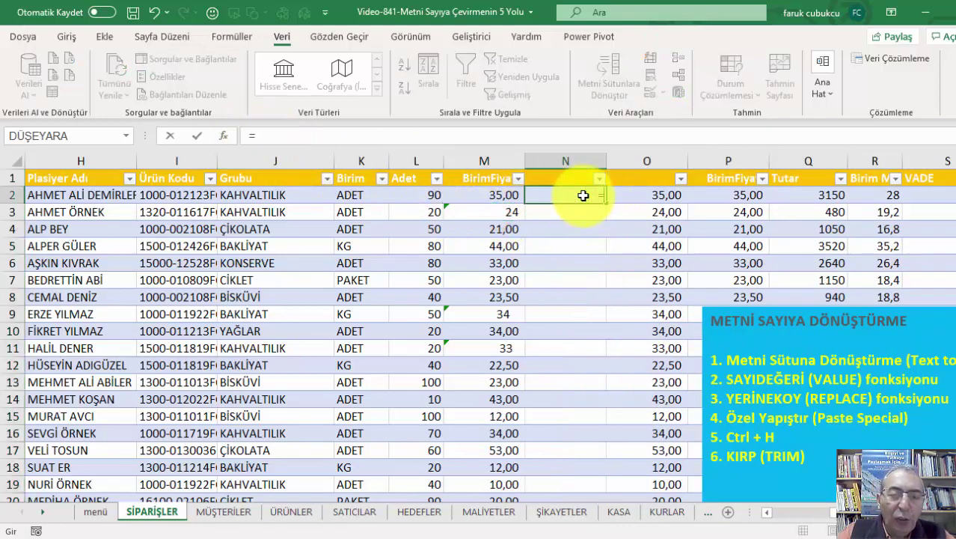
{"action": "type", "text": "YE"}
{"action": "key", "text": "Tab"}
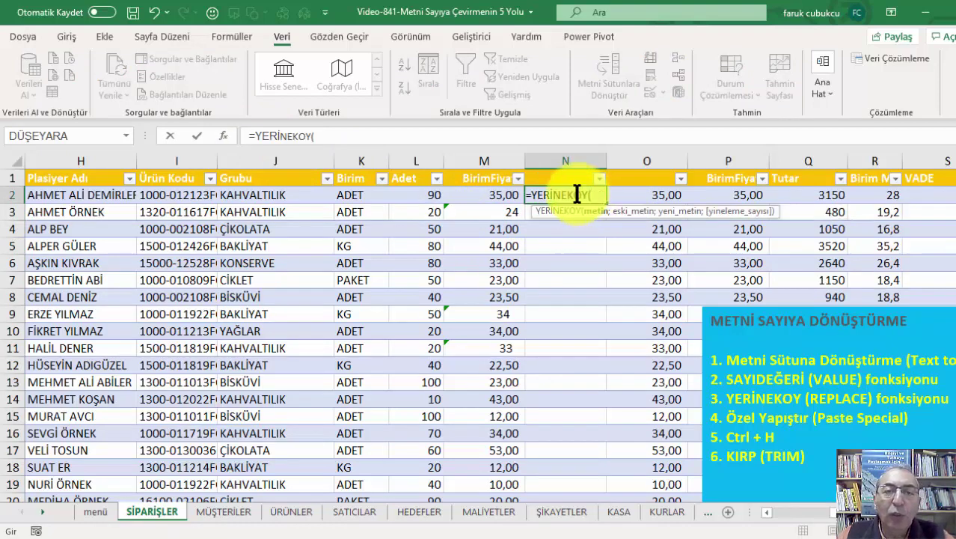
{"action": "left_click", "coordinate": [486, 195]}
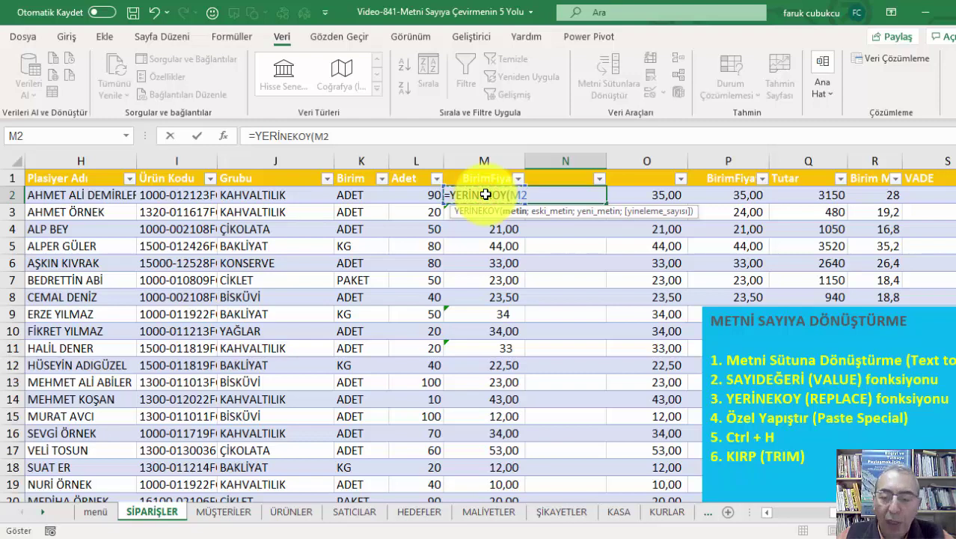
{"action": "type", "text": ";\"\"\";\"\""}
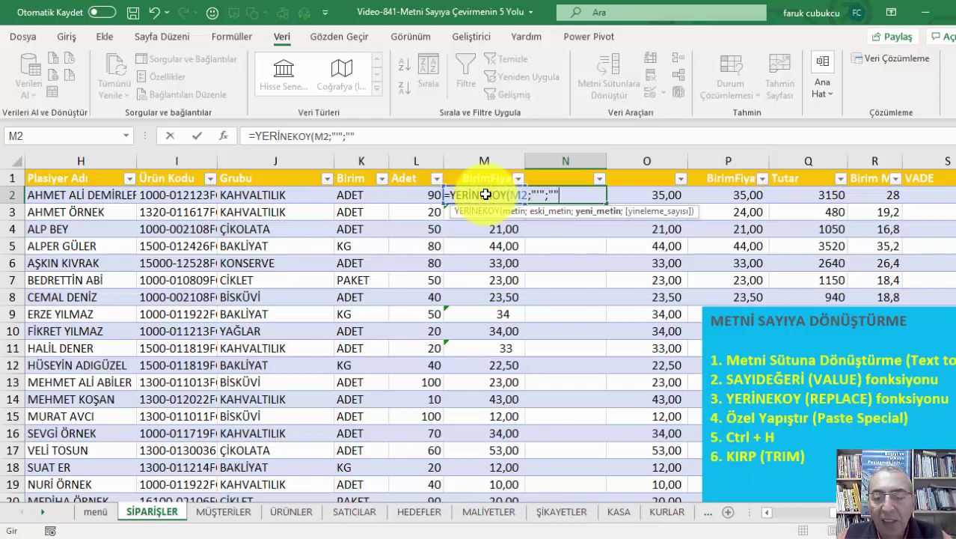
{"action": "key", "text": "Return"}
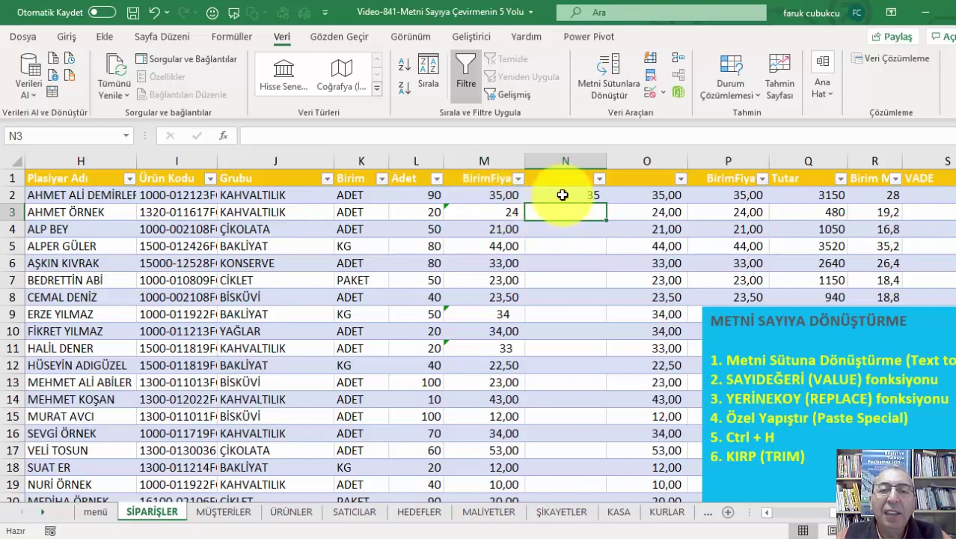
{"action": "left_click", "coordinate": [563, 195]}
Fill the YERİNEKOY formula from N2 down column N
{"action": "double_click", "coordinate": [607, 203]}
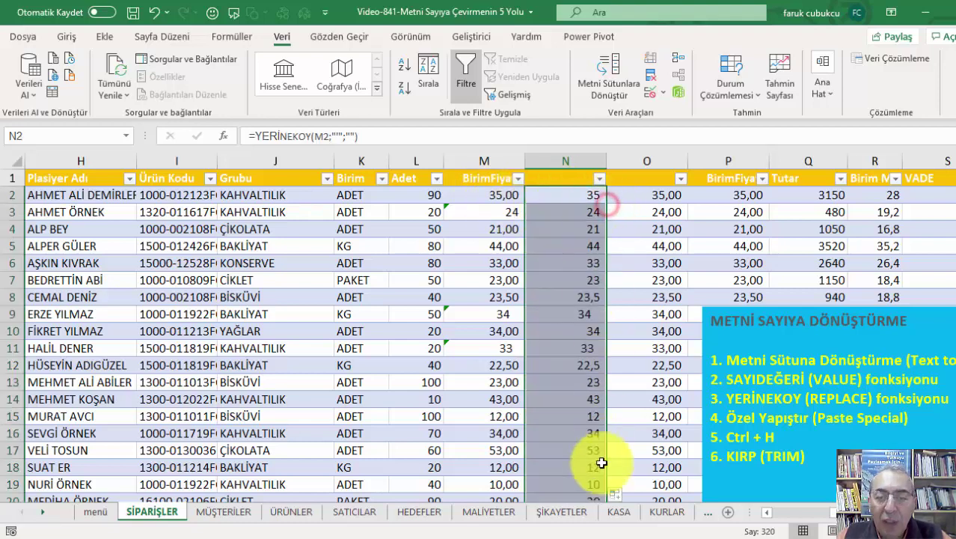
{"action": "left_click", "coordinate": [614, 496]}
{"action": "left_click", "coordinate": [646, 457]}
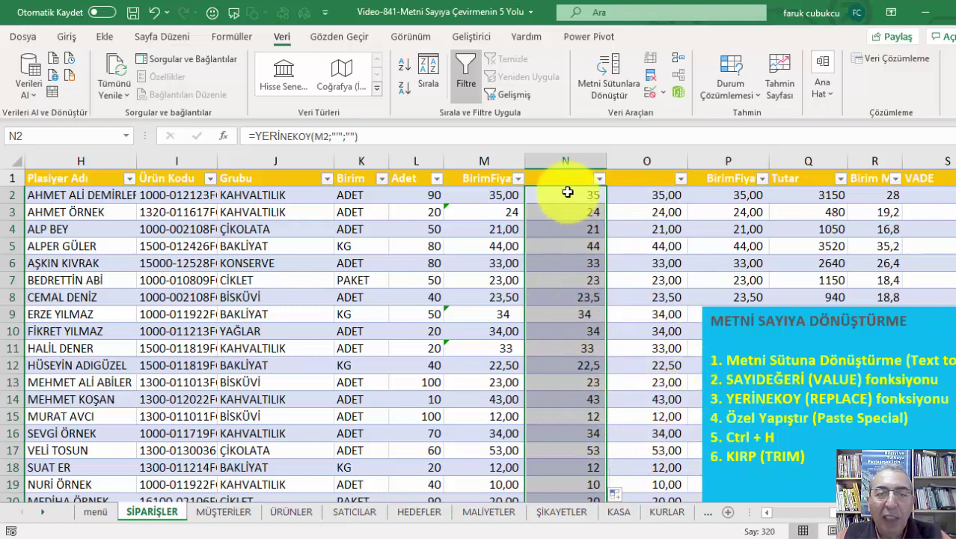
Compare the YERİNEKOY results in N with the SAYIDEĞERİ values in column O
{"action": "left_click", "coordinate": [554, 213]}
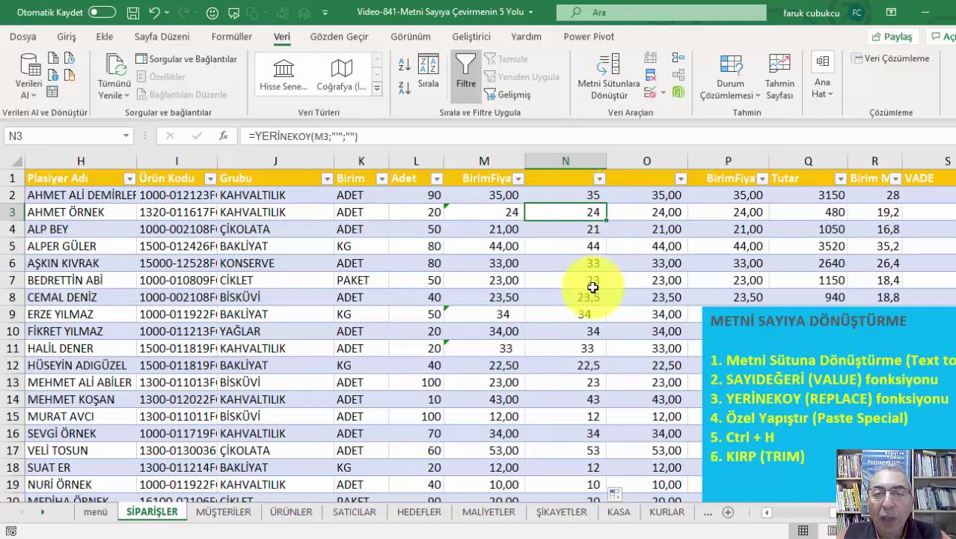
{"action": "left_click", "coordinate": [651, 266]}
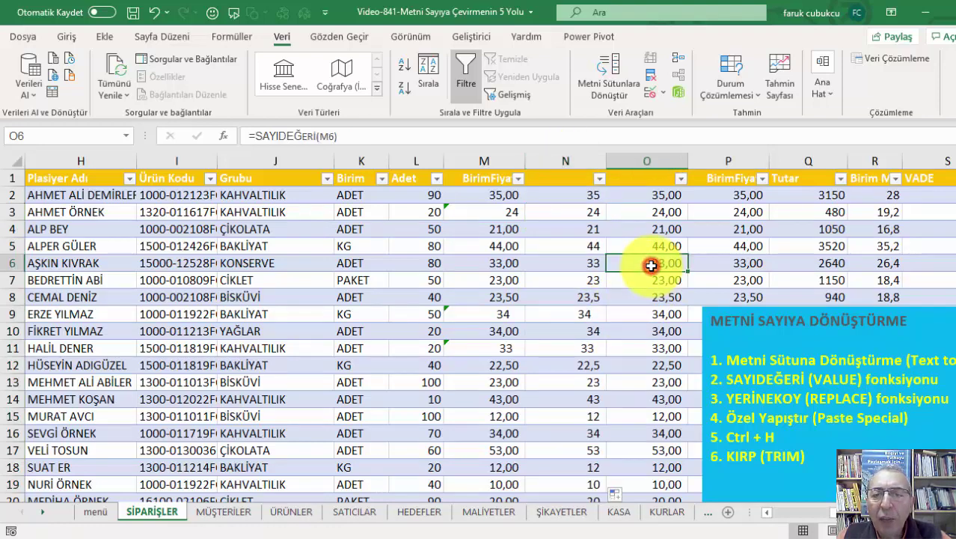
{"action": "scroll", "coordinate": [646, 305], "scroll_direction": "down", "scroll_amount": 1}
{"action": "scroll", "coordinate": [648, 307], "scroll_direction": "up", "scroll_amount": 1}
{"action": "scroll", "coordinate": [648, 307], "scroll_direction": "up", "scroll_amount": 1}
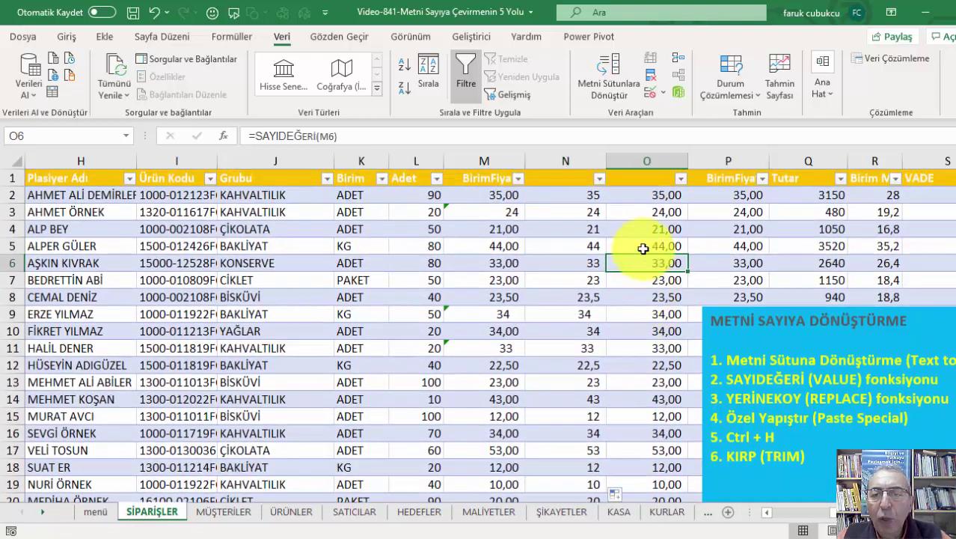
{"action": "left_click", "coordinate": [645, 212]}
{"action": "left_click", "coordinate": [729, 212]}
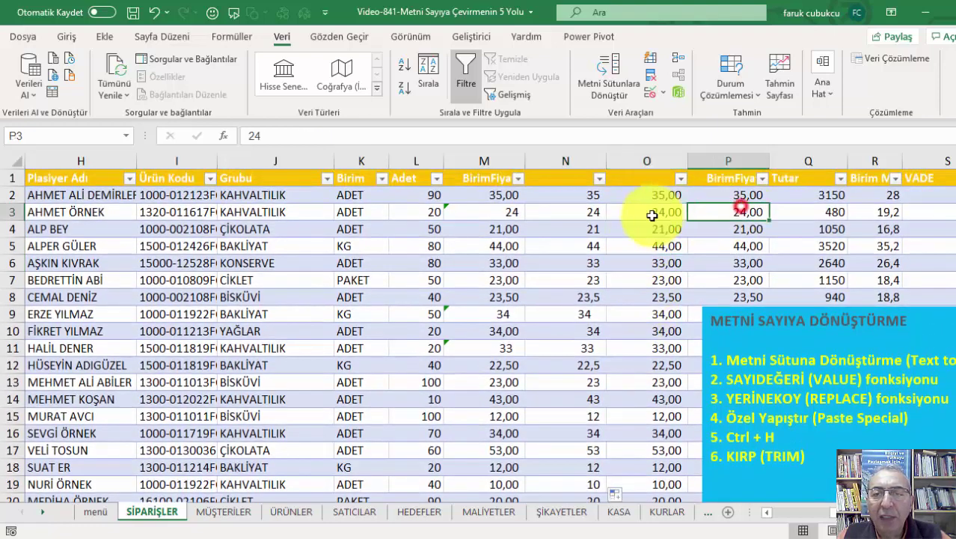
{"action": "left_click", "coordinate": [647, 214]}
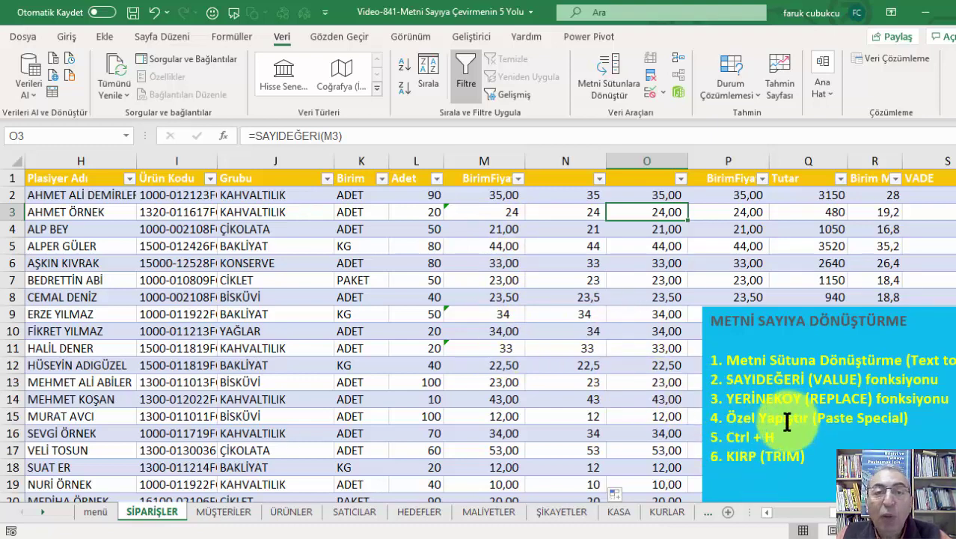
{"action": "left_click", "coordinate": [548, 162]}
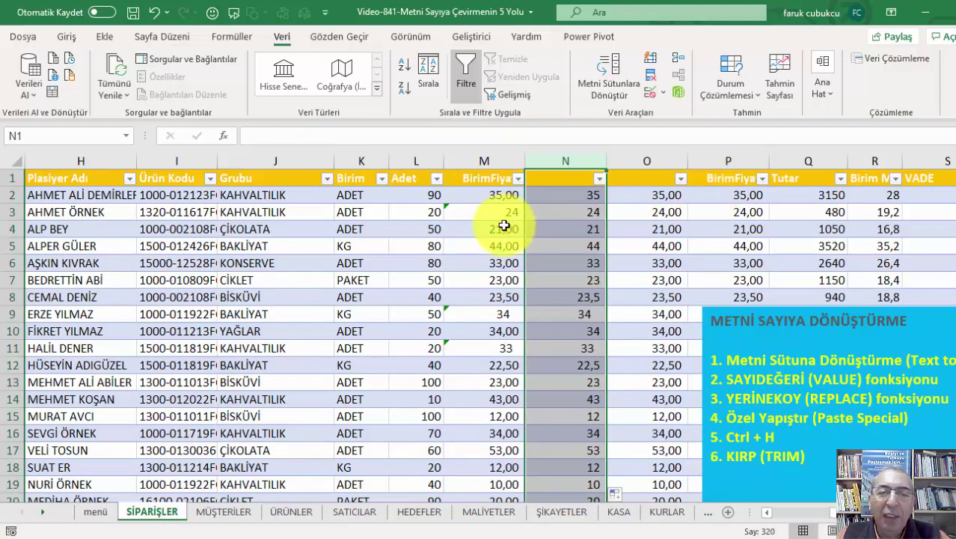
{"action": "left_click", "coordinate": [479, 366]}
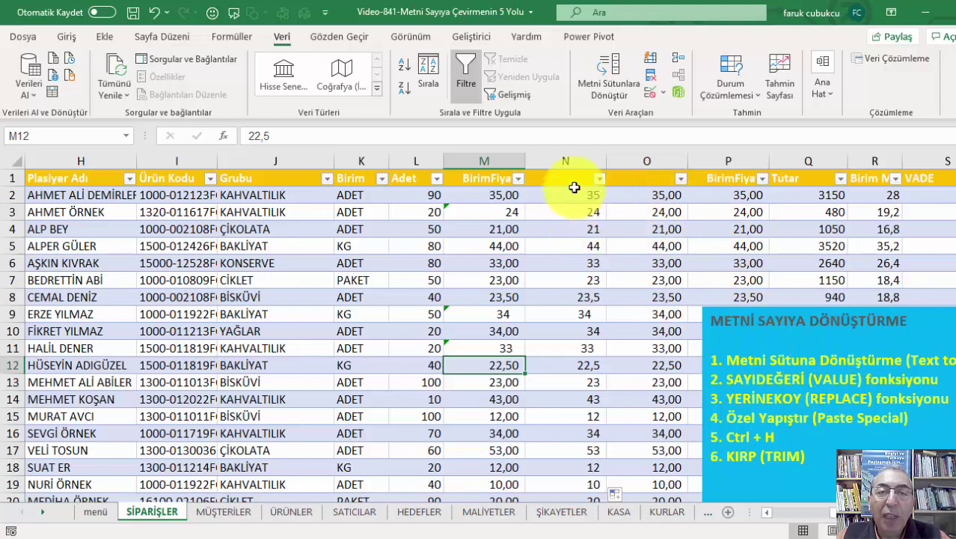
{"action": "left_click", "coordinate": [565, 160]}
Insert a blank column N after BirimFiyat and fill N2:N321 with 1 via Ctrl+Enter
{"action": "right_click", "coordinate": [565, 160]}
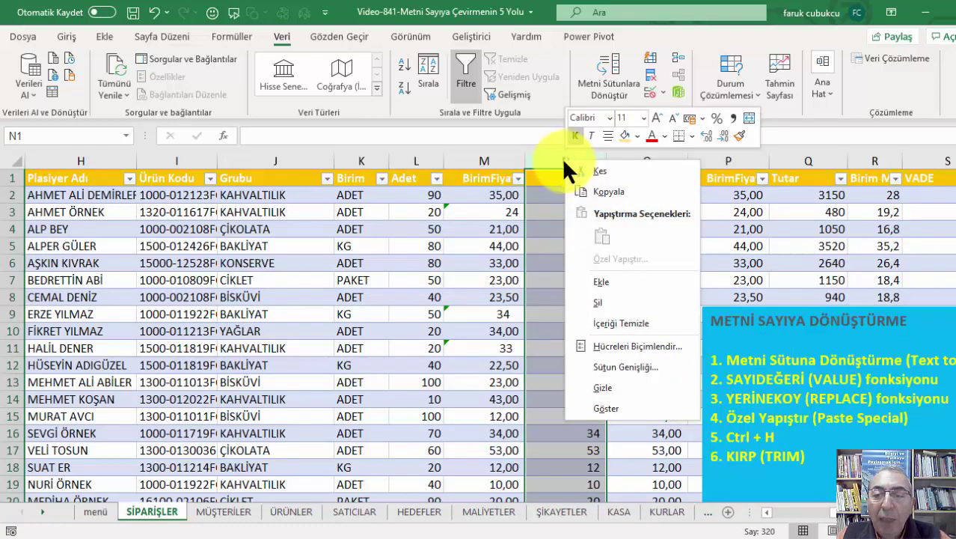
{"action": "left_click", "coordinate": [618, 282]}
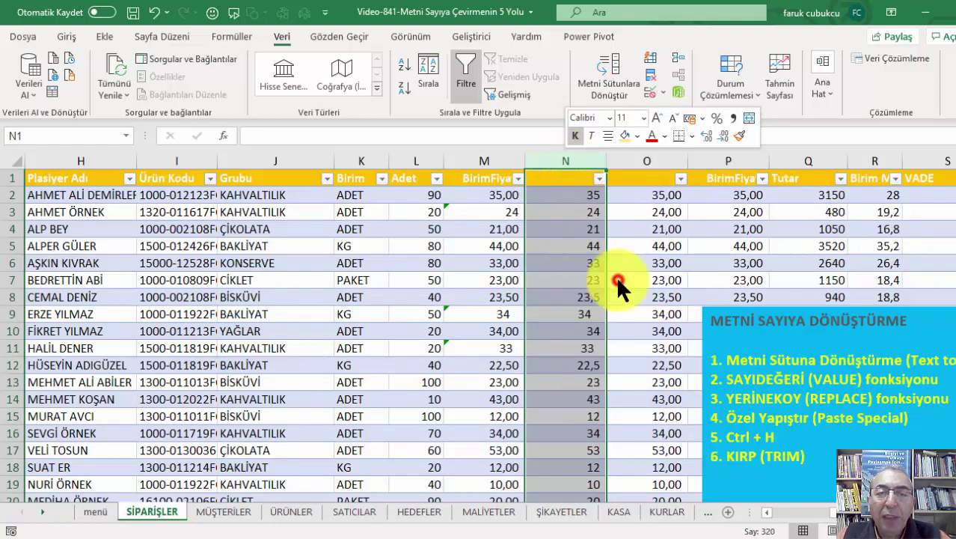
{"action": "left_click", "coordinate": [571, 197]}
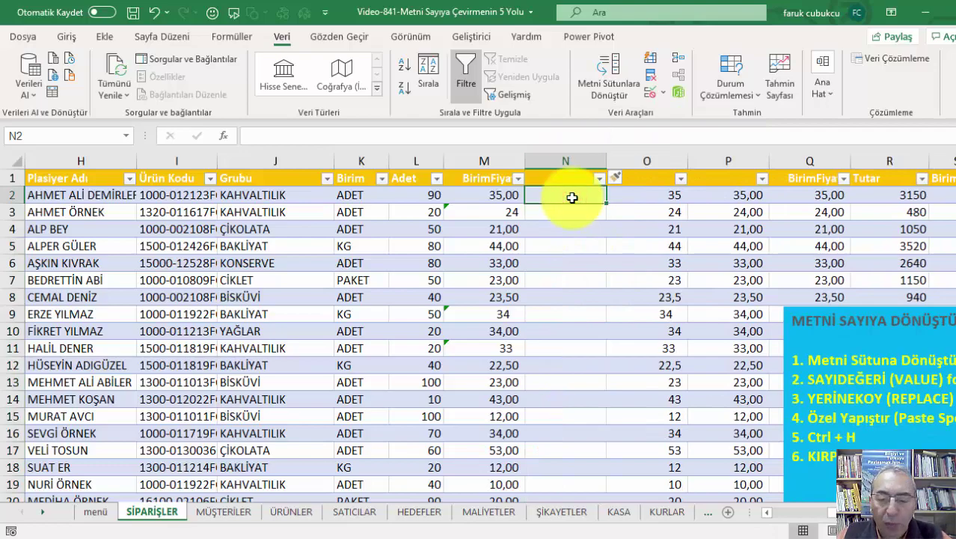
{"action": "left_click_drag", "start_coordinate": [571, 196], "coordinate": [531, 536]}
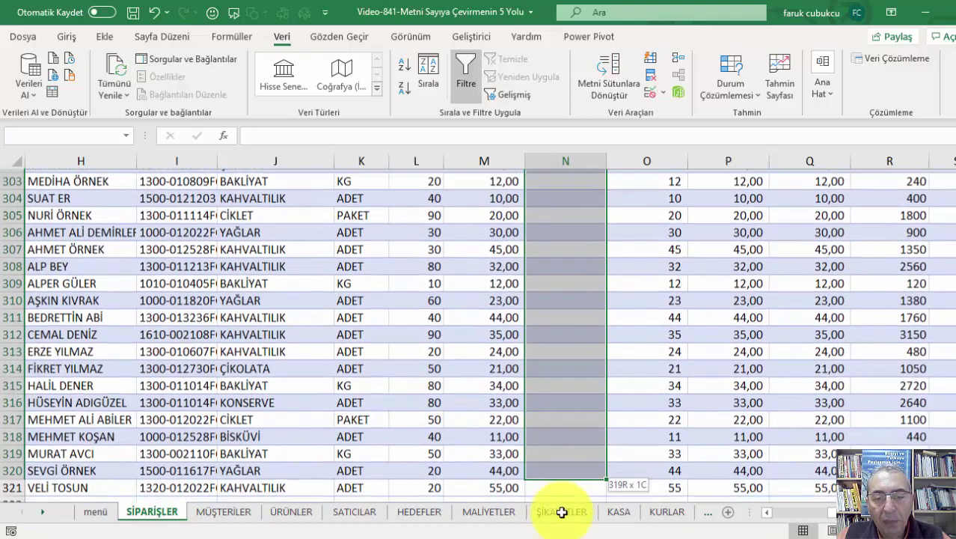
{"action": "mouse_move", "coordinate": [531, 535]}
{"action": "left_mouse_down"}
{"action": "mouse_move", "coordinate": [571, 441]}
{"action": "mouse_move", "coordinate": [566, 467]}
{"action": "left_mouse_up"}
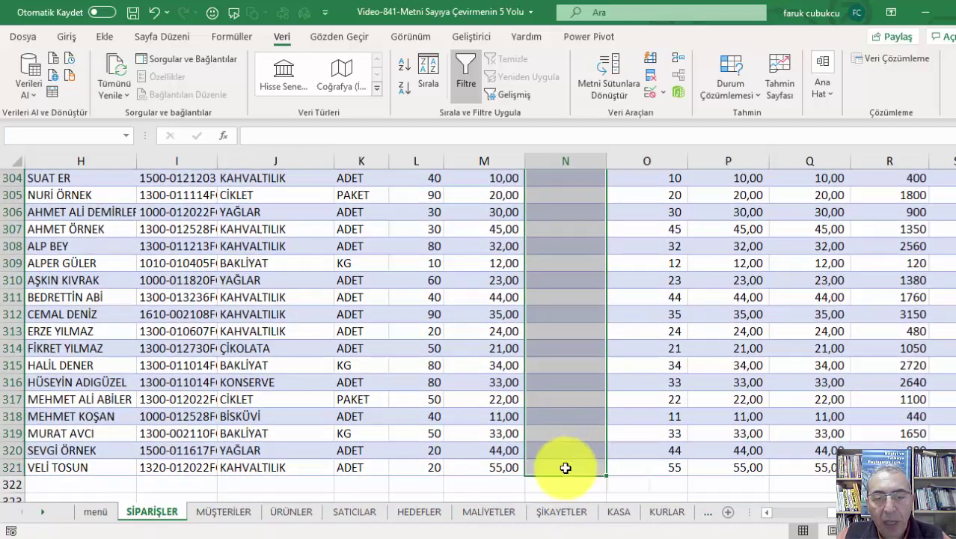
{"action": "type", "text": "1"}
{"action": "key", "text": "ctrl+Return"}
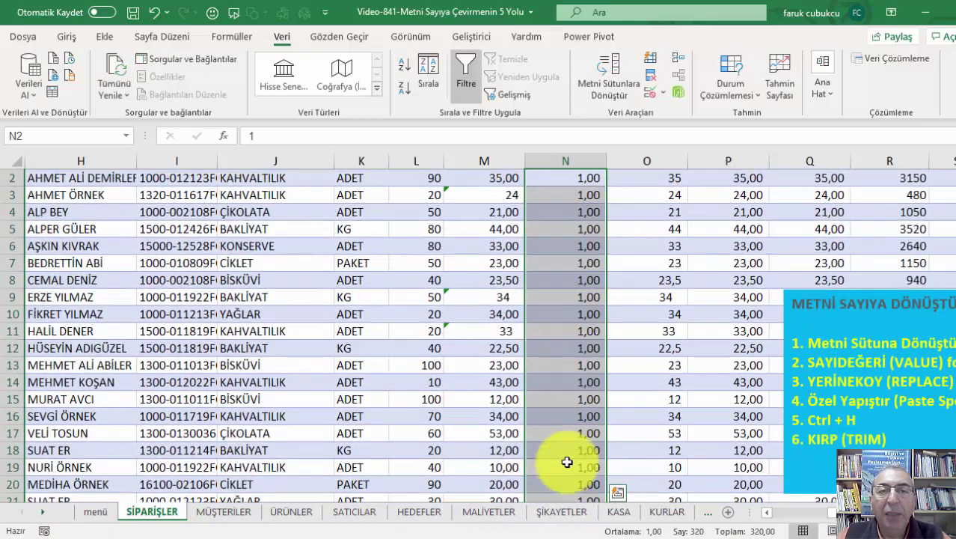
Copy the BirimFiyat prices from M2 down to M321
{"action": "scroll", "coordinate": [569, 434], "scroll_direction": "up", "scroll_amount": 1}
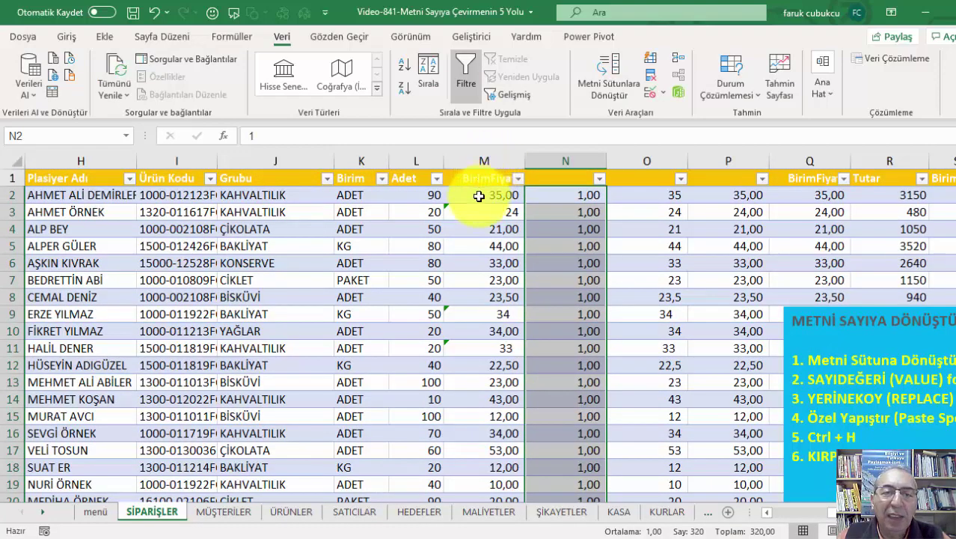
{"action": "left_click", "coordinate": [479, 195]}
{"action": "key", "text": "ctrl+shift+Down"}
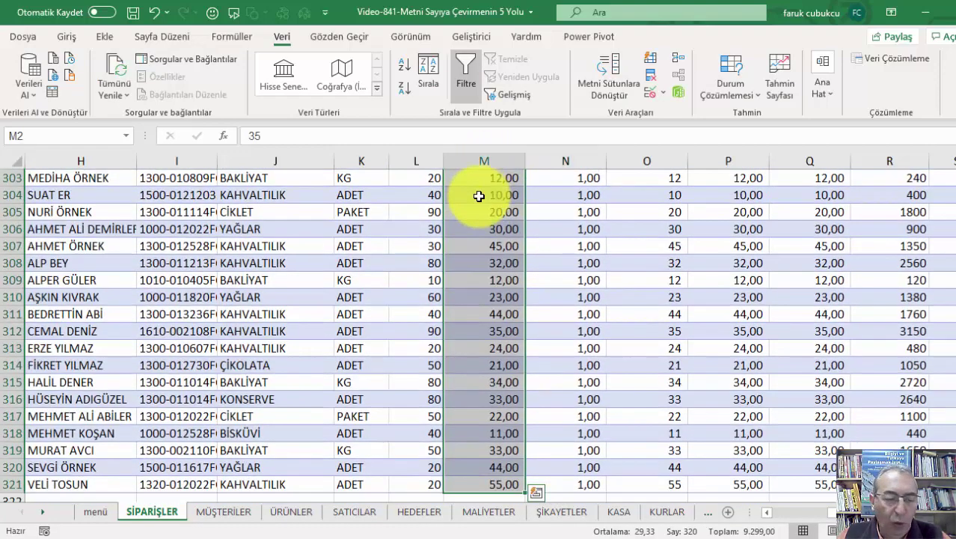
{"action": "key", "text": "ctrl+c"}
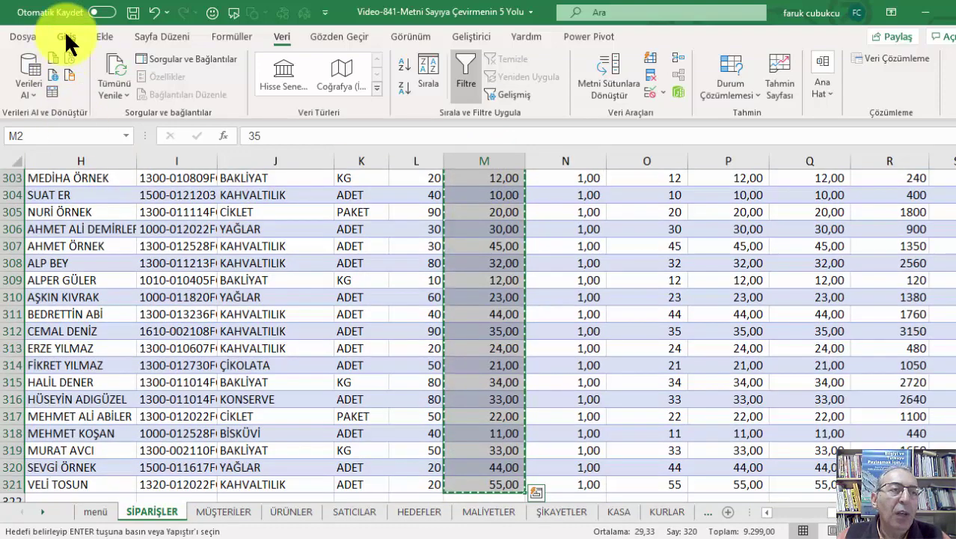
Paste Special with Multiply onto N2, turning the 1s into numeric prices like 24,00
{"action": "left_click", "coordinate": [66, 35]}
{"action": "key", "text": "ctrl+BackSpace"}
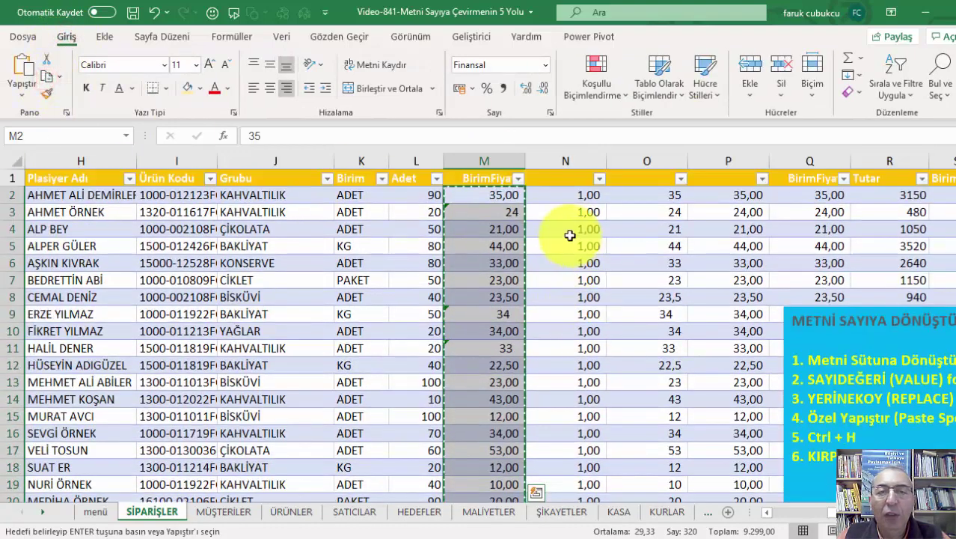
{"action": "left_click", "coordinate": [565, 195]}
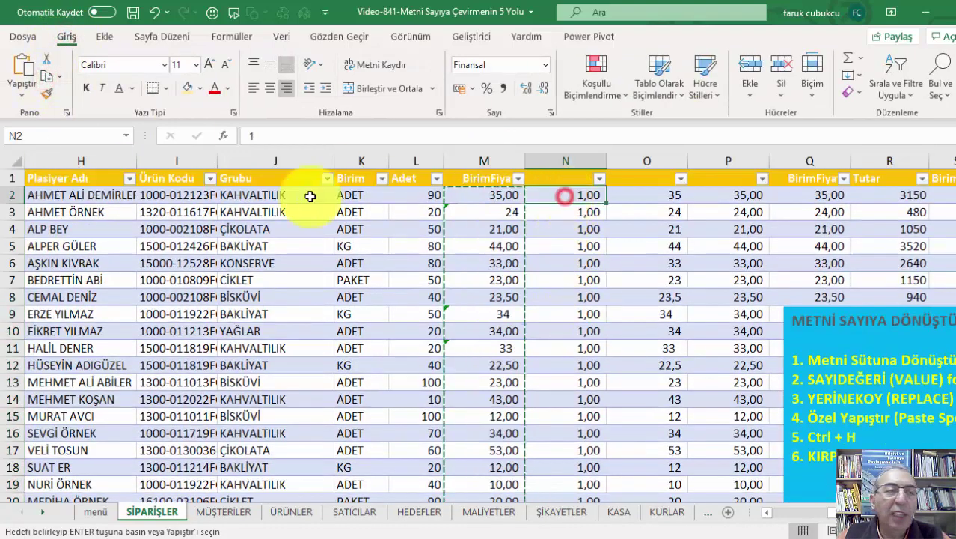
{"action": "left_click", "coordinate": [20, 101]}
{"action": "left_click", "coordinate": [54, 272]}
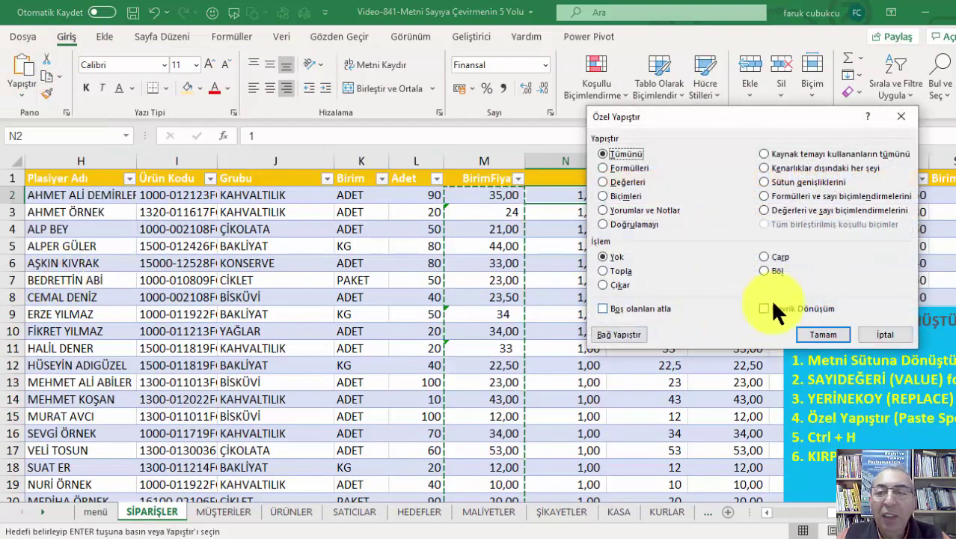
{"action": "left_click", "coordinate": [822, 336]}
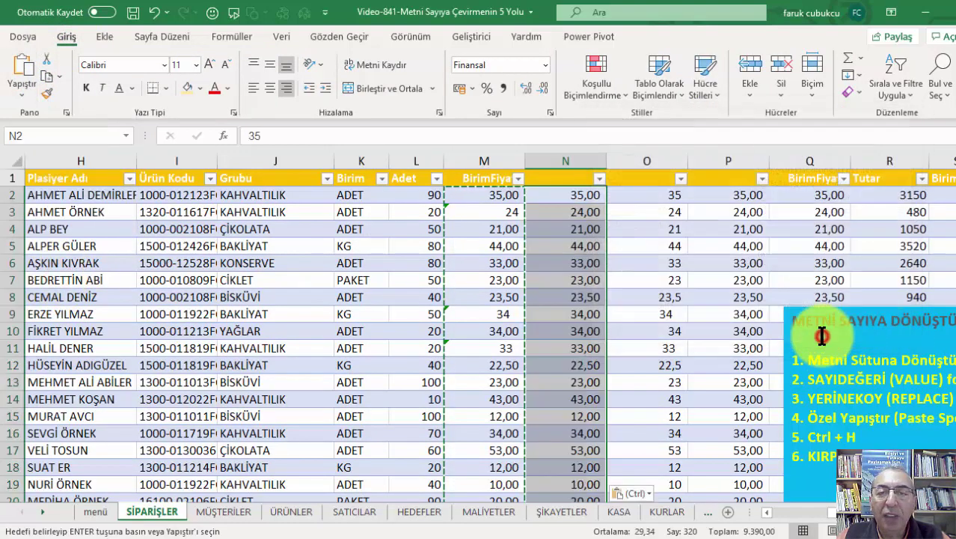
{"action": "left_click", "coordinate": [561, 344]}
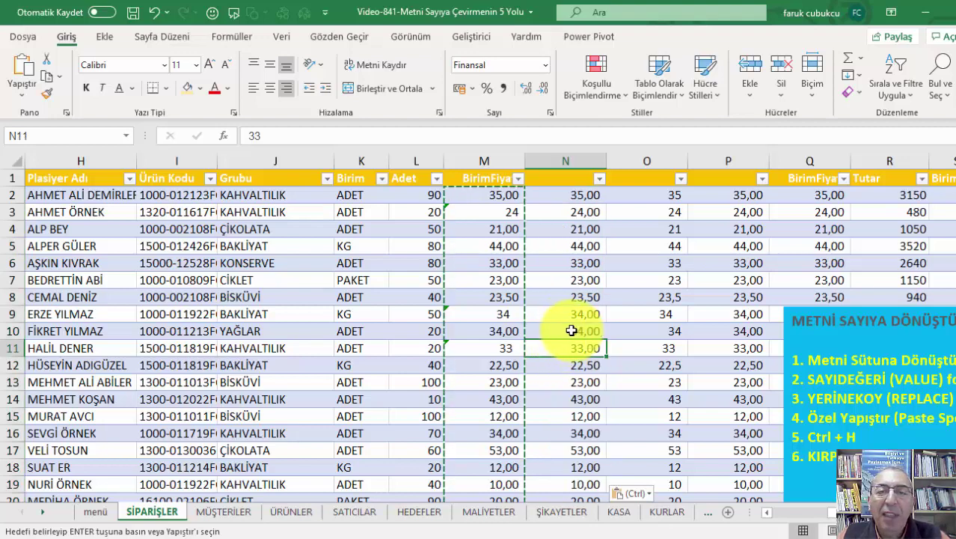
{"action": "left_click", "coordinate": [573, 277]}
Move the METNİ SAYIYA DÖNÜŞTÜRME note left and highlight its Ctrl + H and KIRP (TRIM) lines
{"action": "left_click", "coordinate": [862, 342]}
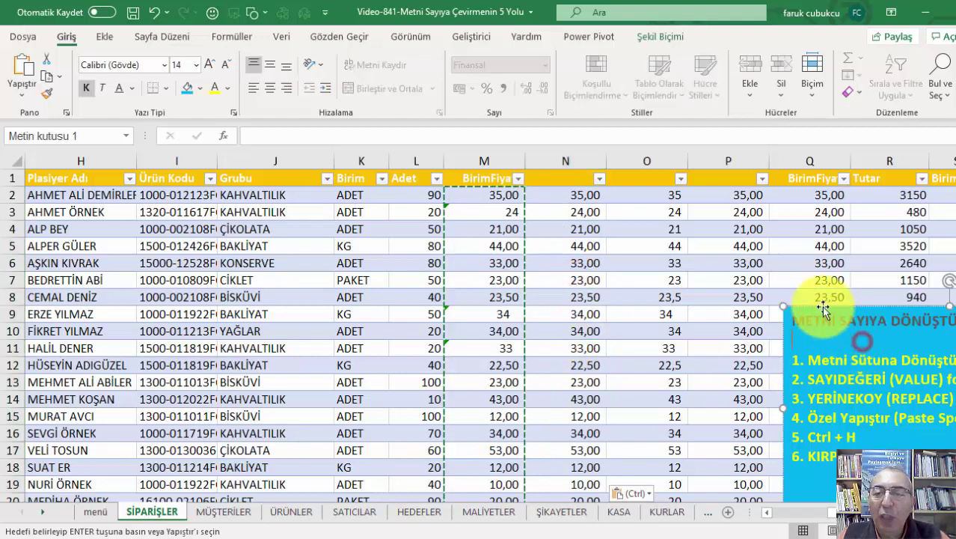
{"action": "left_click_drag", "start_coordinate": [782, 318], "coordinate": [601, 302]}
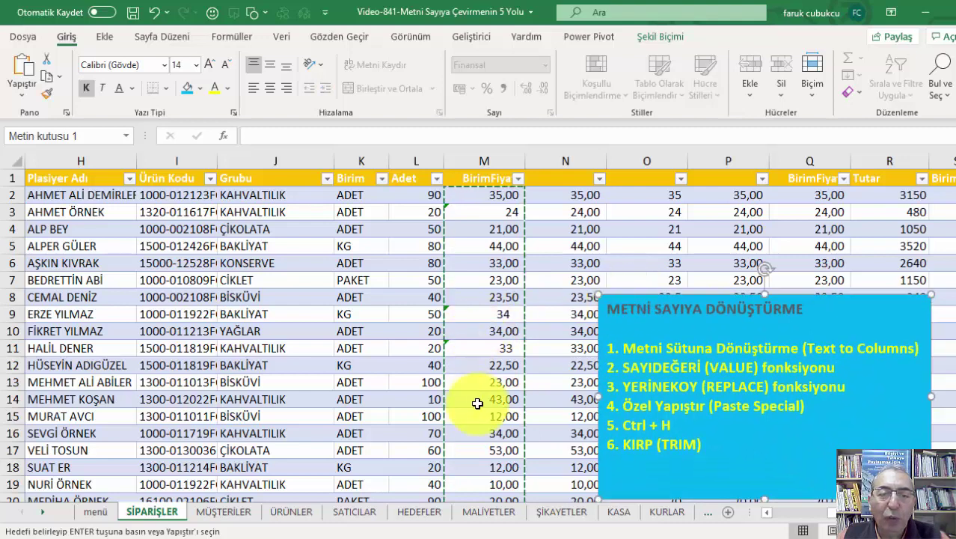
{"action": "left_click", "coordinate": [691, 425]}
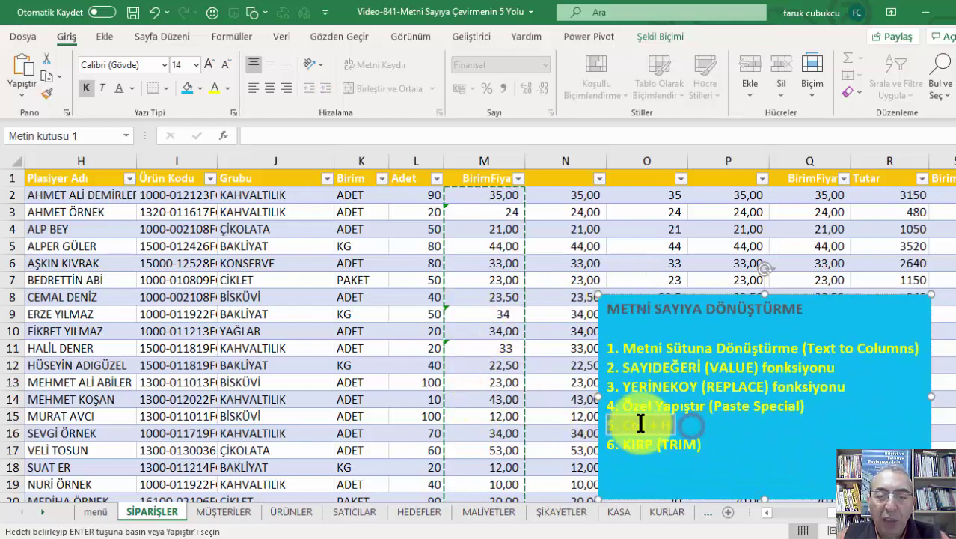
{"action": "left_click_drag", "start_coordinate": [624, 424], "coordinate": [675, 425]}
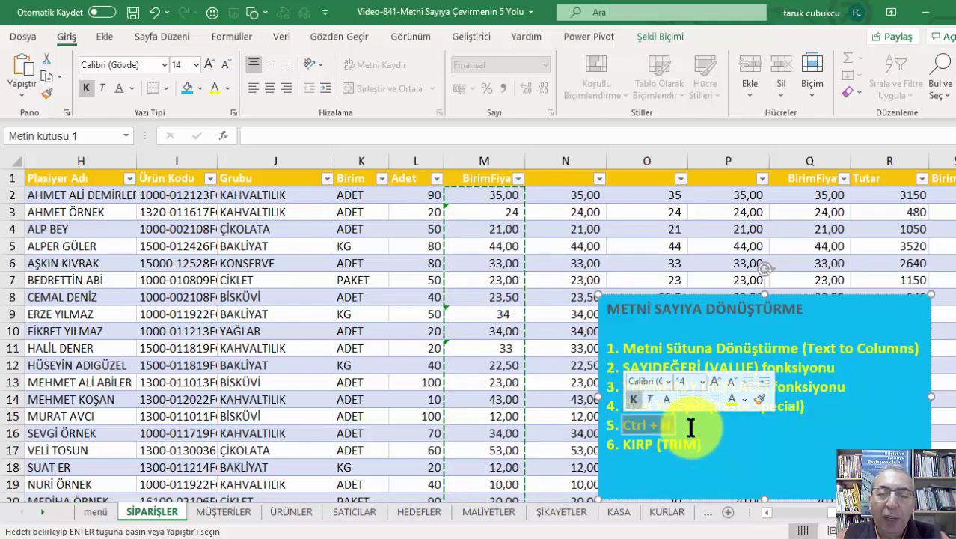
{"action": "left_click", "coordinate": [672, 424]}
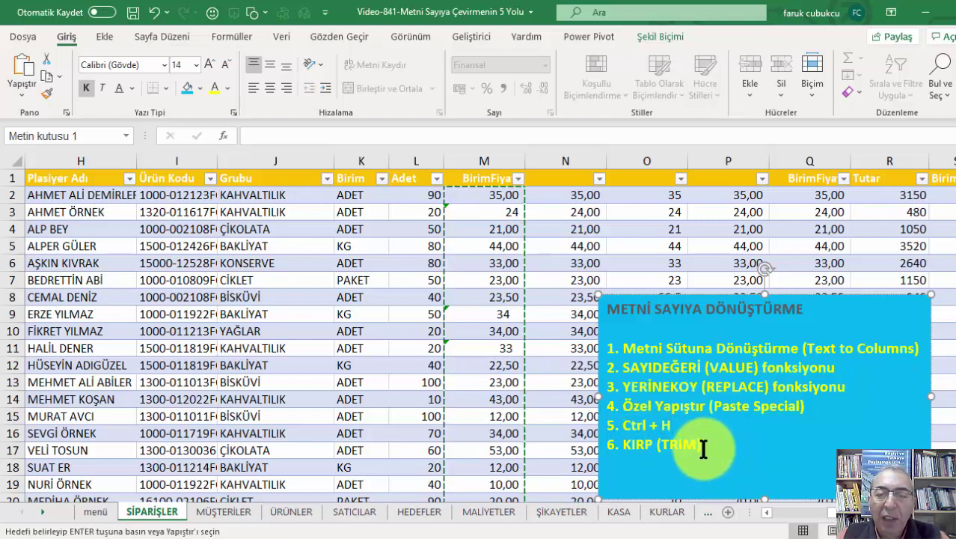
{"action": "left_click_drag", "start_coordinate": [704, 448], "coordinate": [623, 447]}
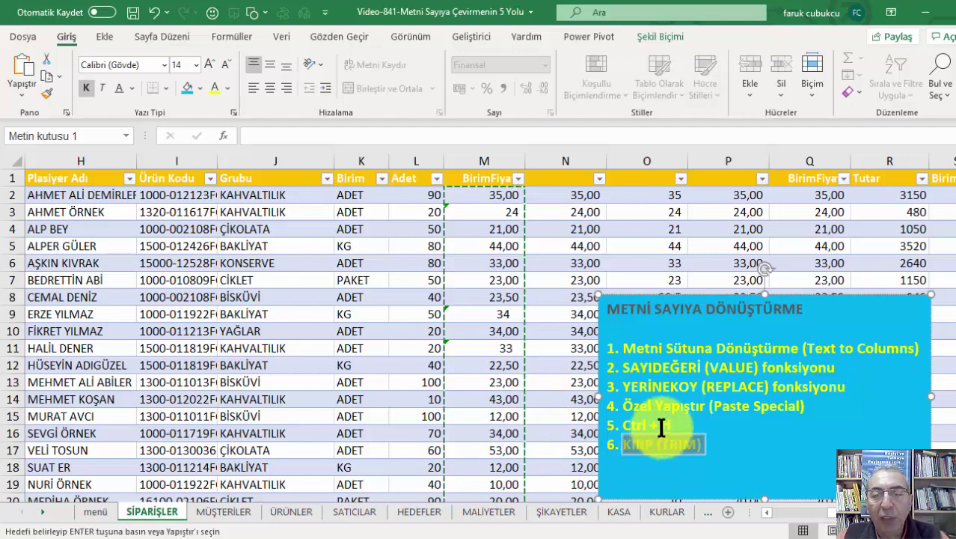
{"action": "mouse_move", "coordinate": [839, 369]}
{"action": "left_mouse_down"}
{"action": "mouse_move", "coordinate": [632, 356]}
{"action": "mouse_move", "coordinate": [606, 346]}
{"action": "left_mouse_up"}
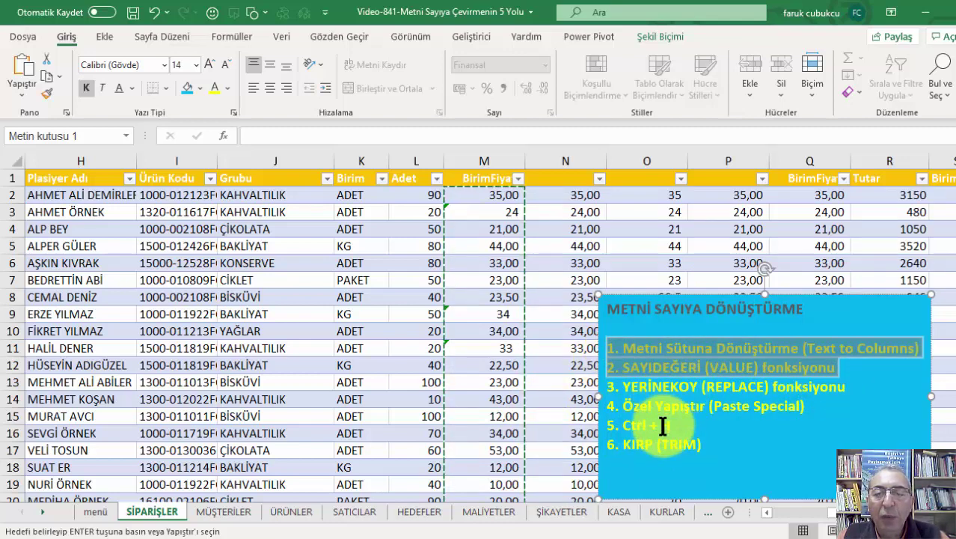
{"action": "left_click", "coordinate": [576, 244]}
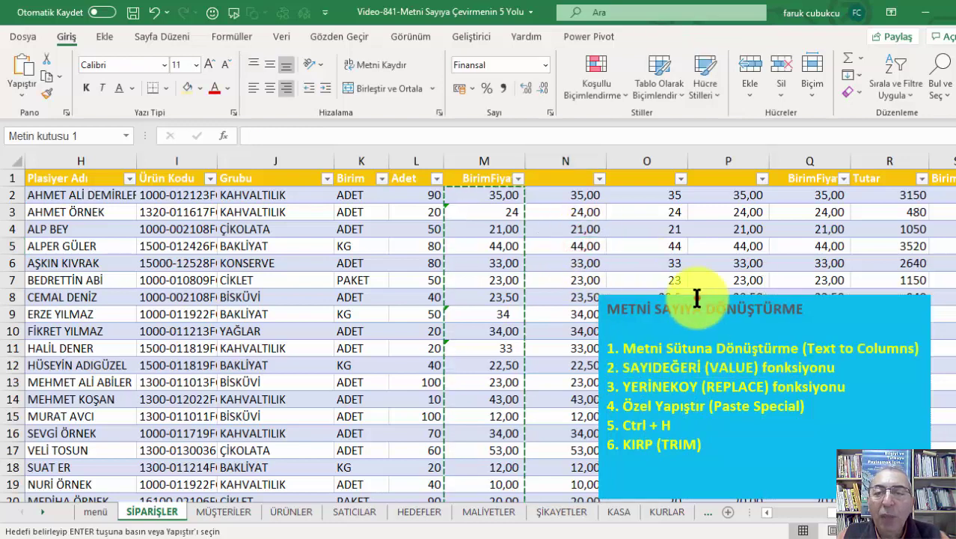
Delete helper columns N and O
{"action": "left_click_drag", "start_coordinate": [697, 298], "coordinate": [779, 339]}
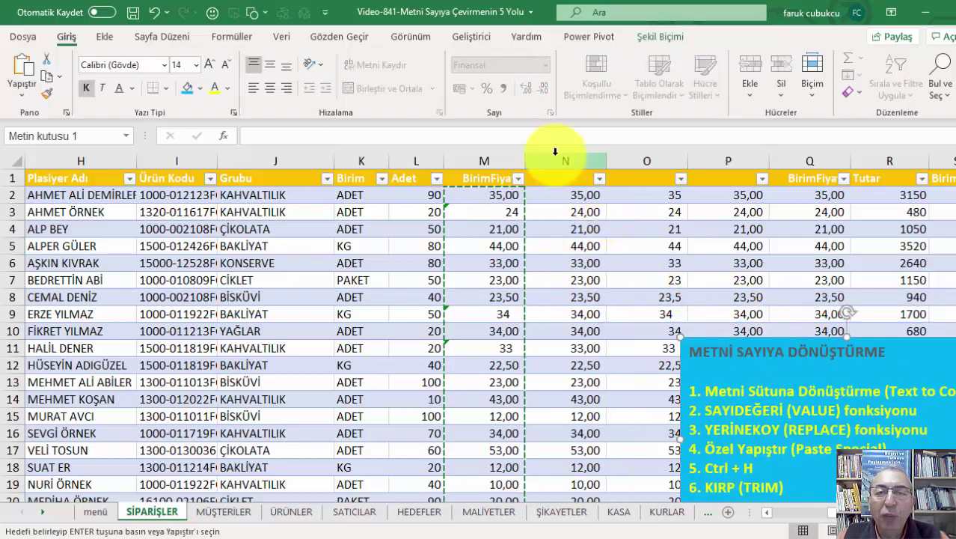
{"action": "left_click_drag", "start_coordinate": [564, 159], "coordinate": [662, 160]}
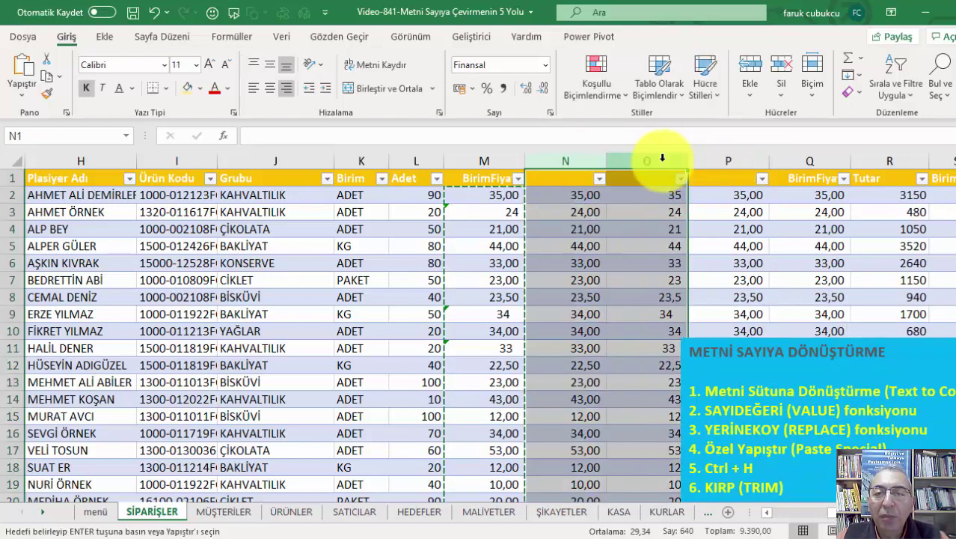
{"action": "right_click", "coordinate": [662, 160]}
{"action": "left_click", "coordinate": [696, 305]}
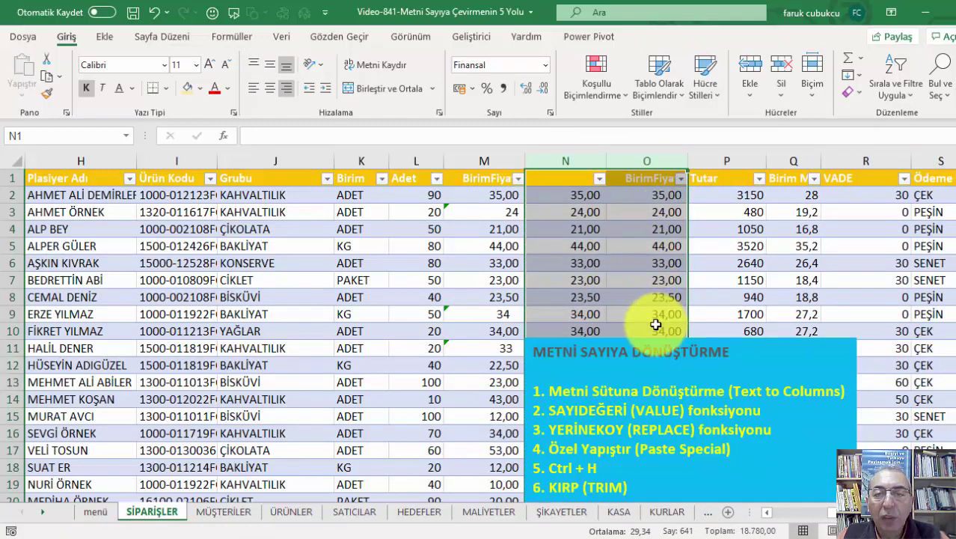
Move the note box right and delete the remaining helper column N
{"action": "left_click", "coordinate": [630, 342]}
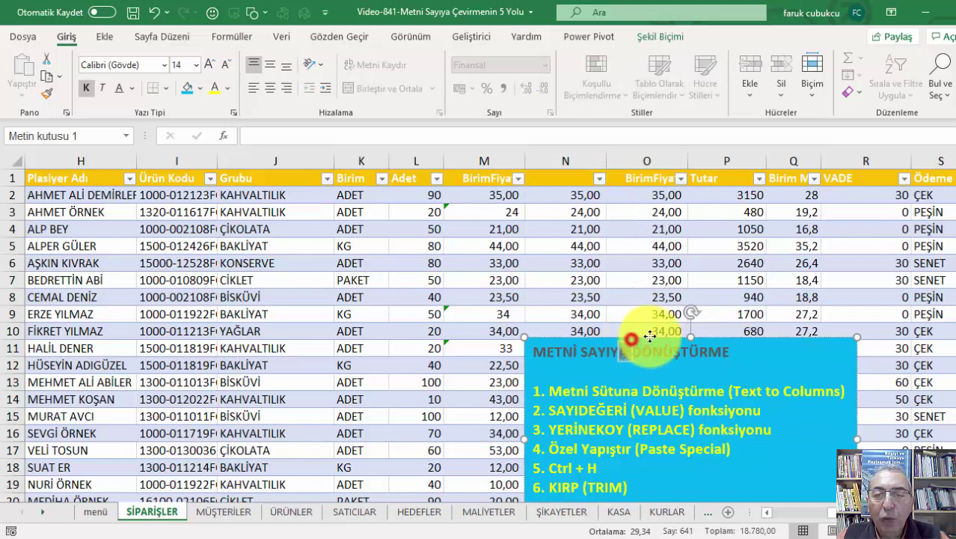
{"action": "left_click_drag", "start_coordinate": [630, 342], "coordinate": [890, 352]}
{"action": "left_click", "coordinate": [647, 332]}
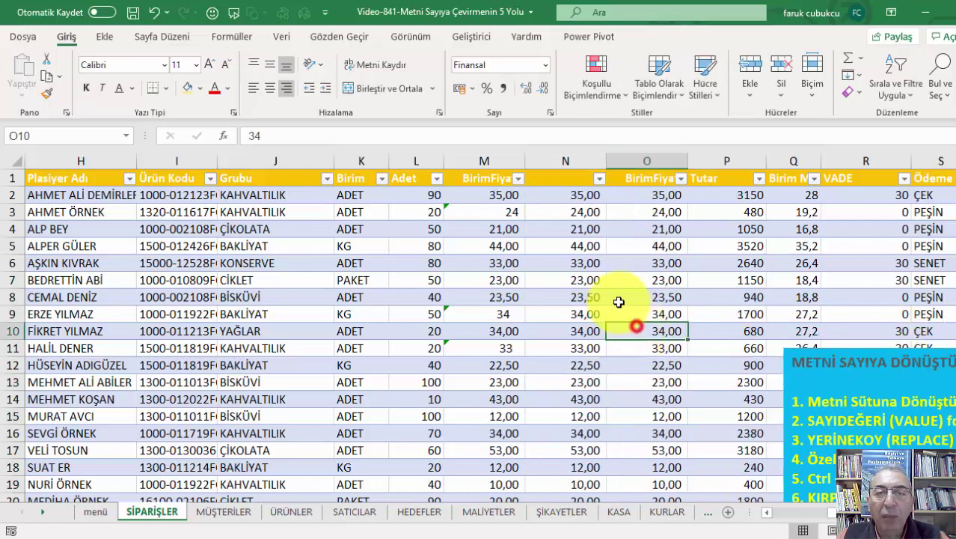
{"action": "left_click", "coordinate": [569, 160]}
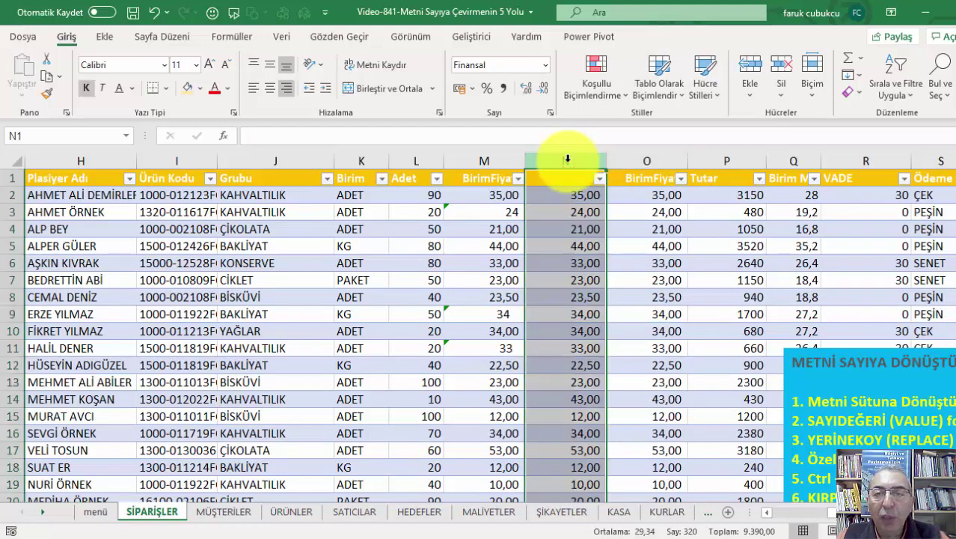
{"action": "right_click", "coordinate": [568, 160]}
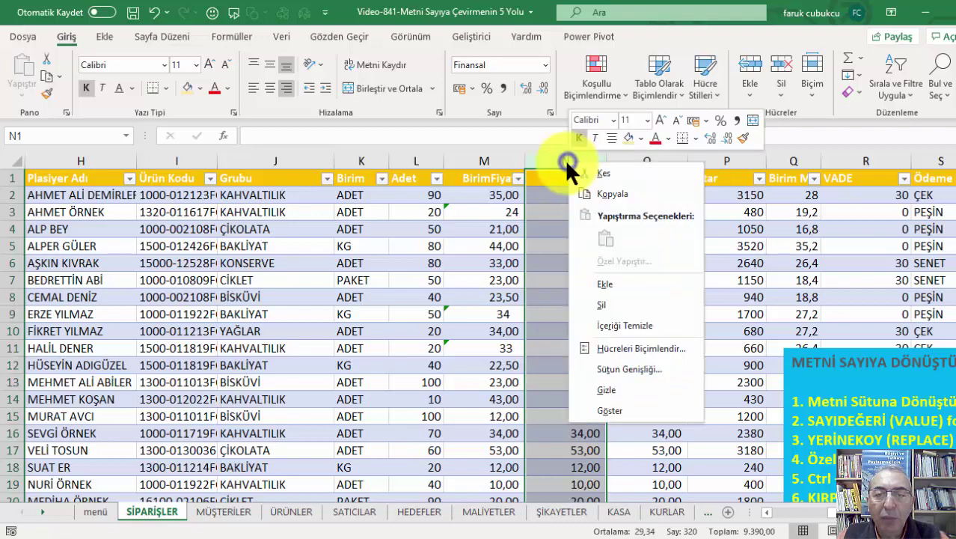
{"action": "left_click", "coordinate": [587, 300]}
{"action": "left_click", "coordinate": [560, 256]}
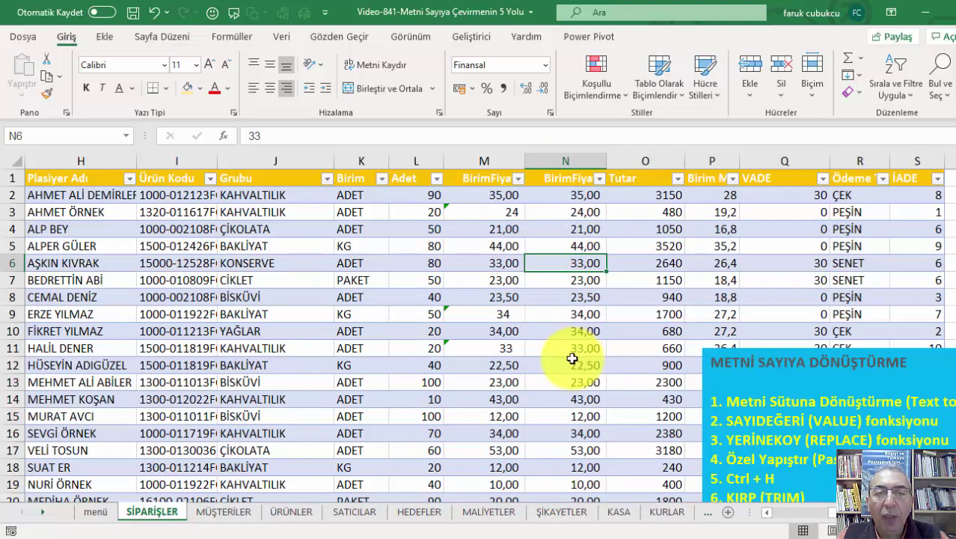
{"action": "left_click", "coordinate": [482, 160]}
{"action": "left_click", "coordinate": [611, 225]}
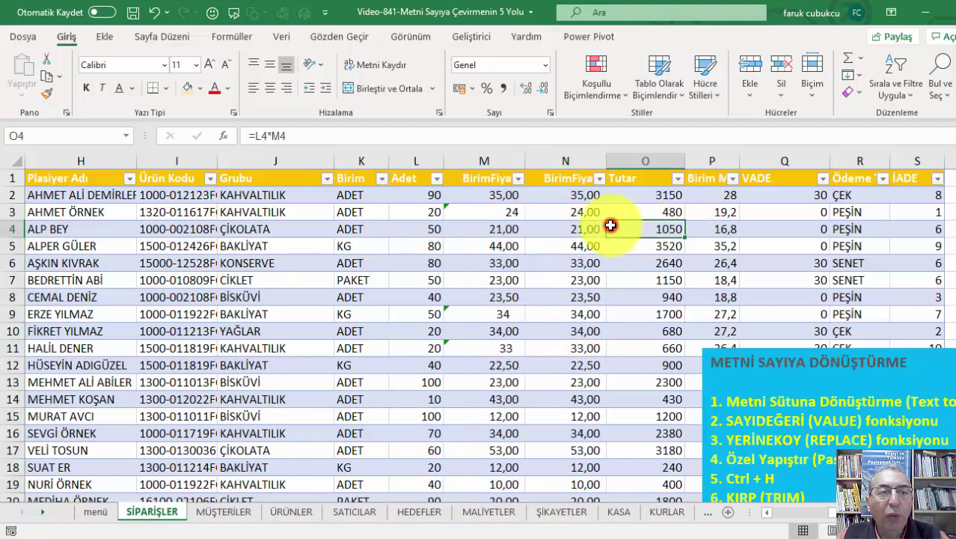
{"action": "left_click", "coordinate": [653, 196]}
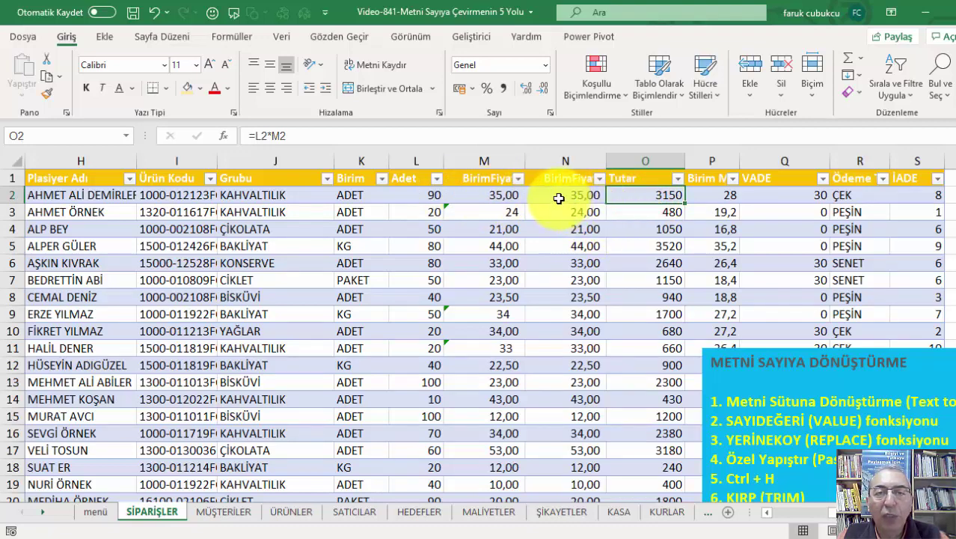
{"action": "left_click", "coordinate": [488, 161]}
{"action": "right_click", "coordinate": [488, 161]}
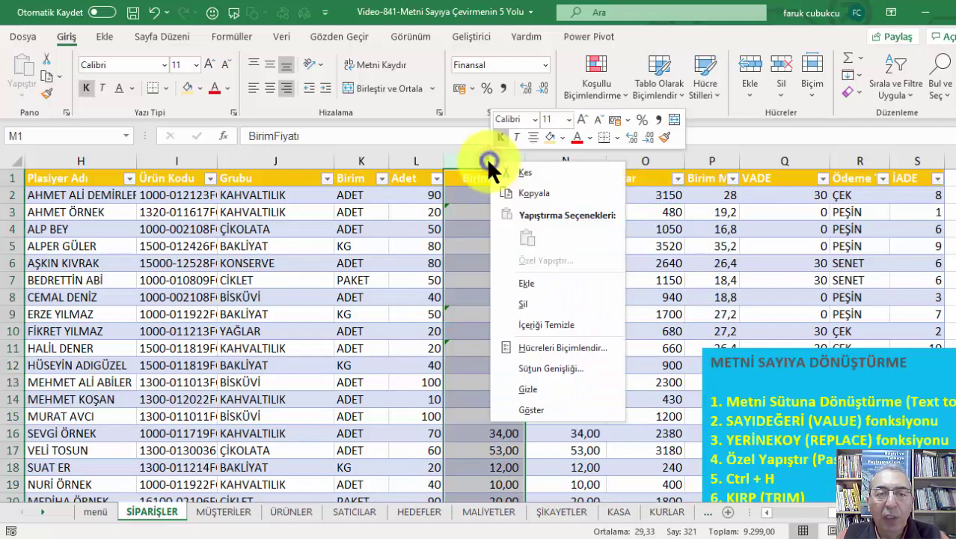
{"action": "left_click", "coordinate": [526, 304]}
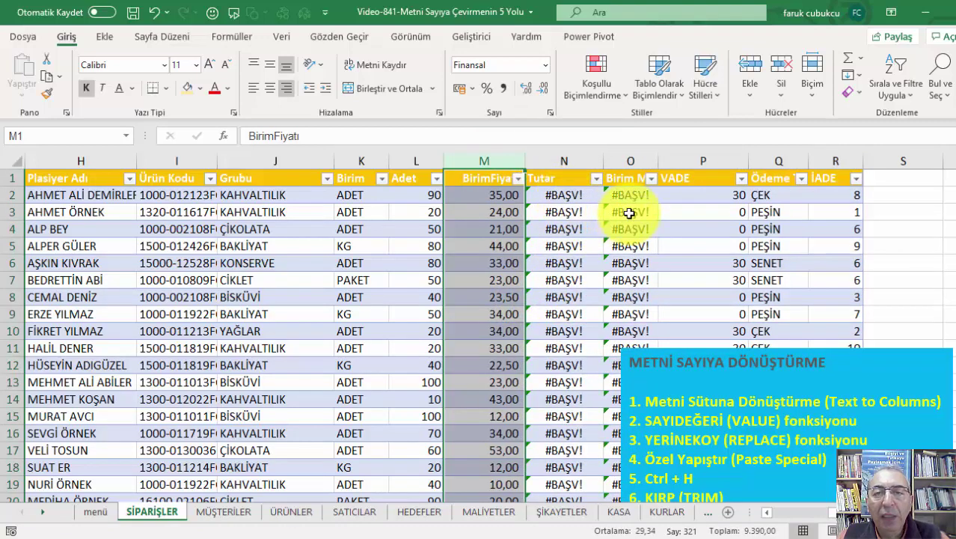
{"action": "left_click_drag", "start_coordinate": [660, 164], "coordinate": [712, 161]}
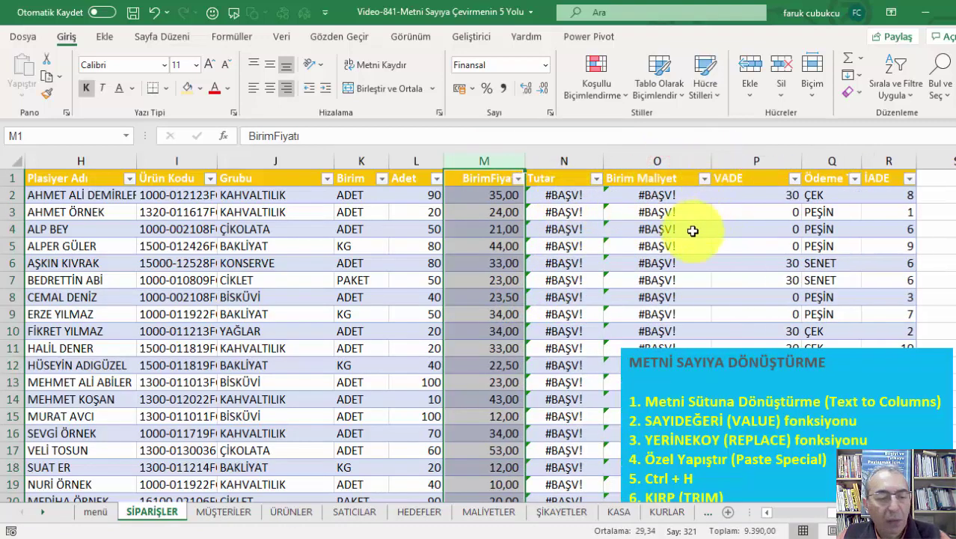
{"action": "key", "text": "ctrl+z"}
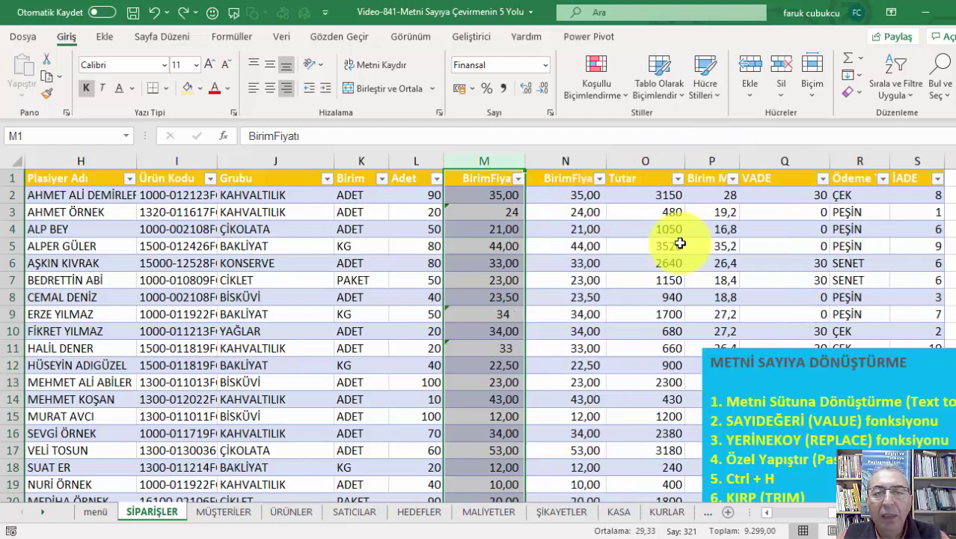
{"action": "left_click", "coordinate": [623, 247]}
{"action": "left_click", "coordinate": [718, 196]}
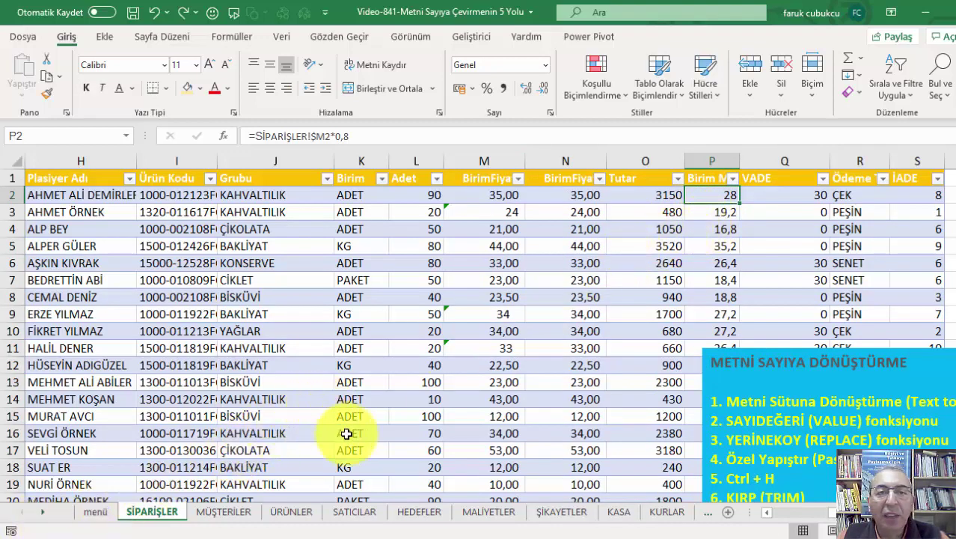
Check the prices in M2 and N2 and the Birim Maliyet and Tutar formulas
{"action": "left_click", "coordinate": [498, 198]}
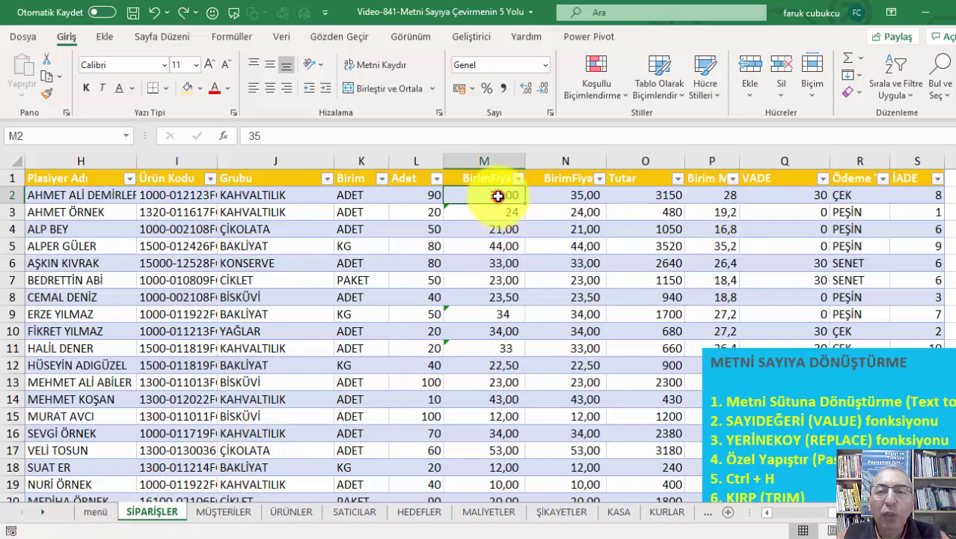
{"action": "left_click_drag", "start_coordinate": [739, 159], "coordinate": [767, 161]}
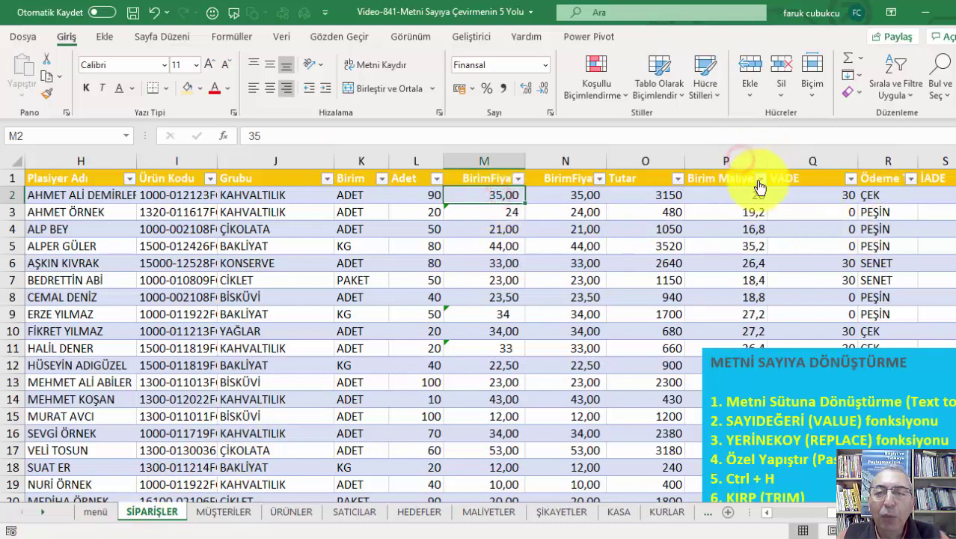
{"action": "left_click", "coordinate": [741, 197]}
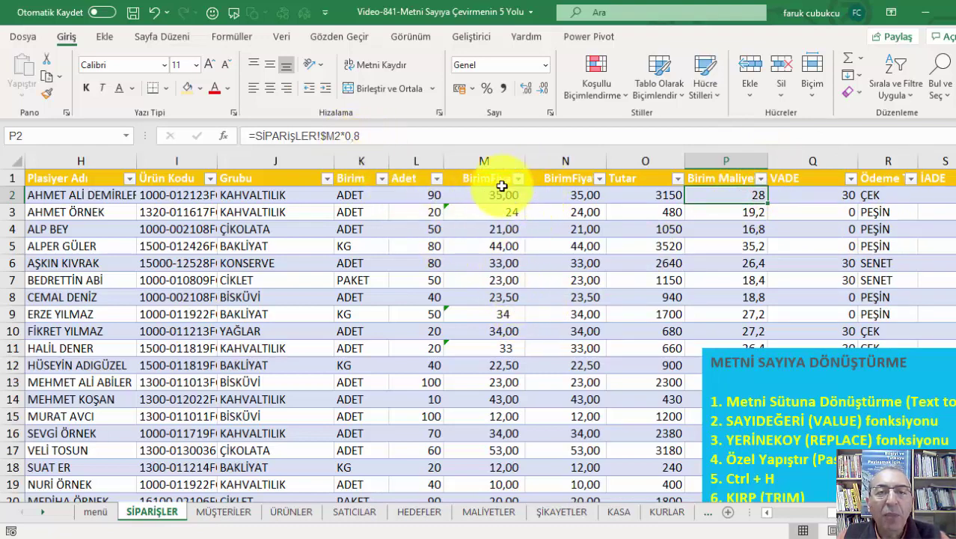
{"action": "left_click", "coordinate": [636, 194]}
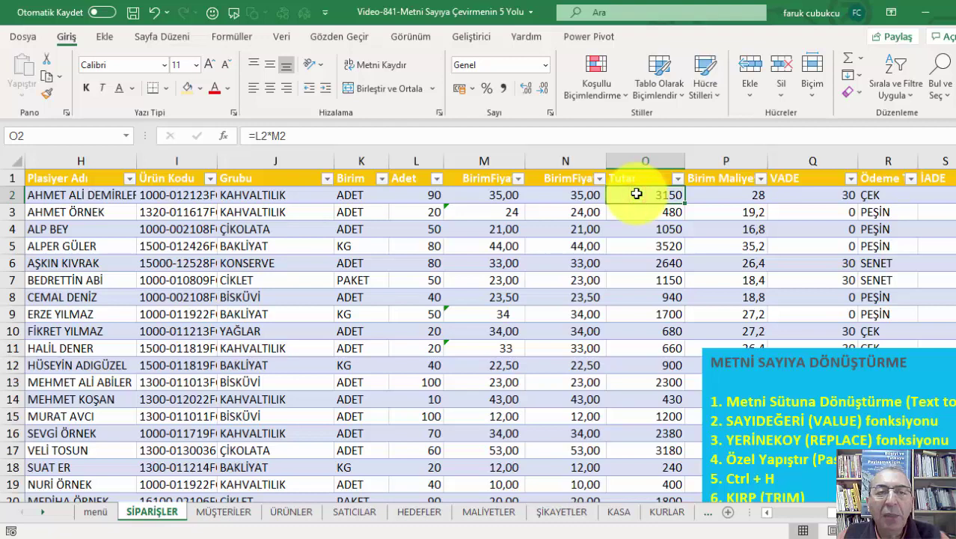
{"action": "left_click", "coordinate": [572, 194]}
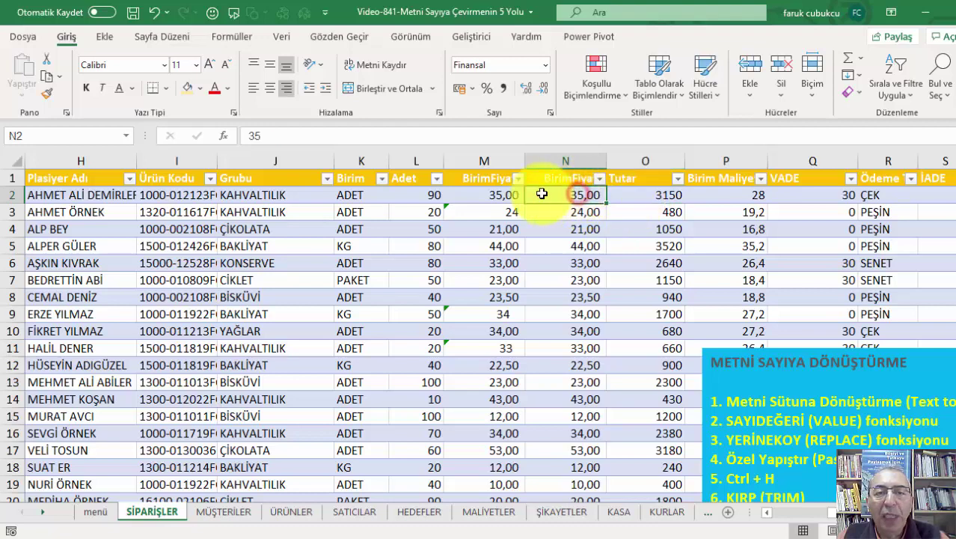
{"action": "left_click", "coordinate": [478, 148]}
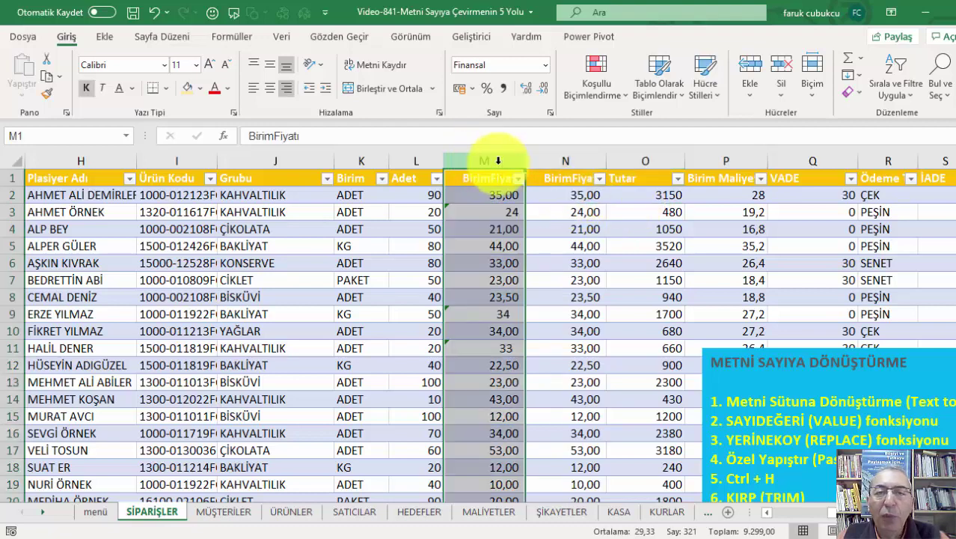
{"action": "left_click", "coordinate": [588, 196]}
Change the Tutar formula in O2 to reference N2 instead of M2
{"action": "left_click", "coordinate": [658, 195]}
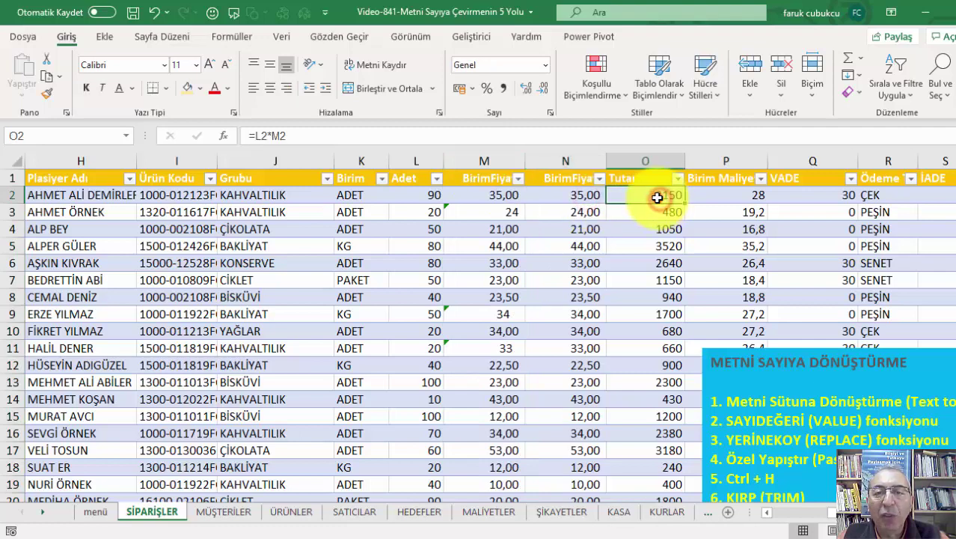
{"action": "double_click", "coordinate": [656, 198]}
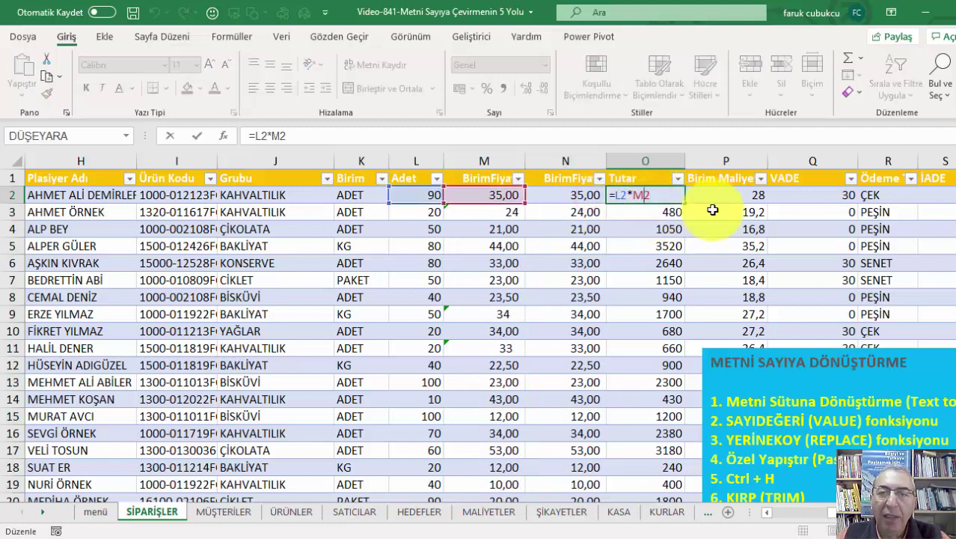
{"action": "key", "text": "BackSpace"}
{"action": "key", "text": "BackSpace"}
{"action": "key", "text": "Escape"}
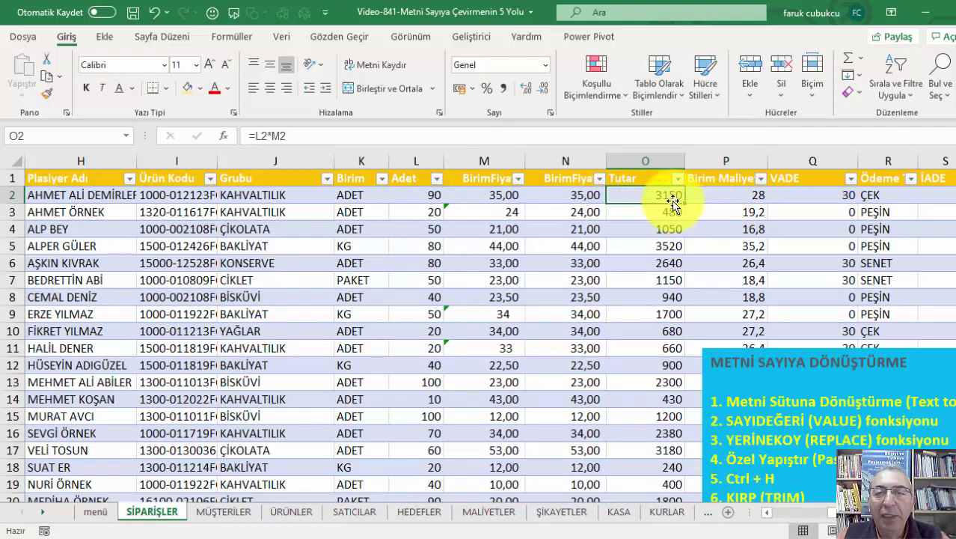
{"action": "double_click", "coordinate": [672, 198]}
{"action": "left_click_drag", "start_coordinate": [478, 203], "coordinate": [542, 202]}
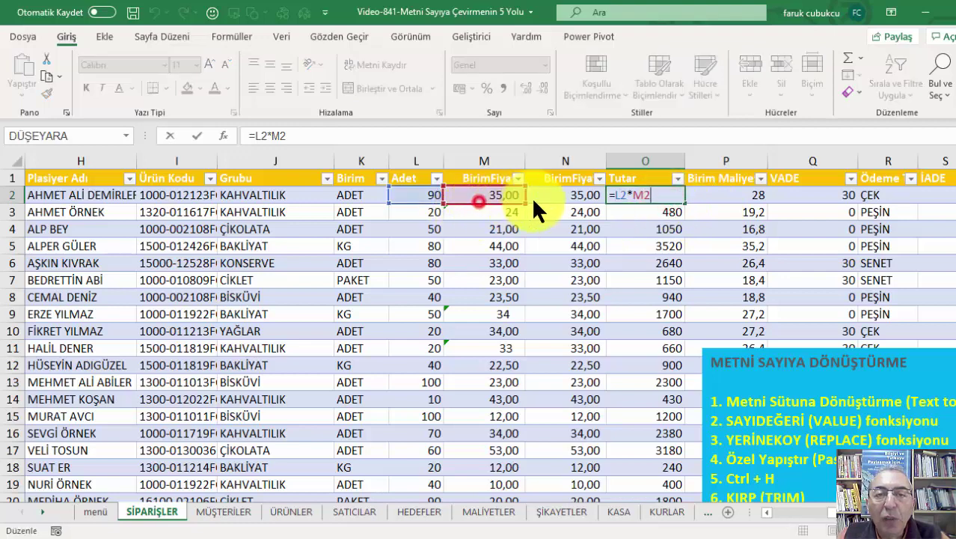
{"action": "left_click", "coordinate": [199, 135]}
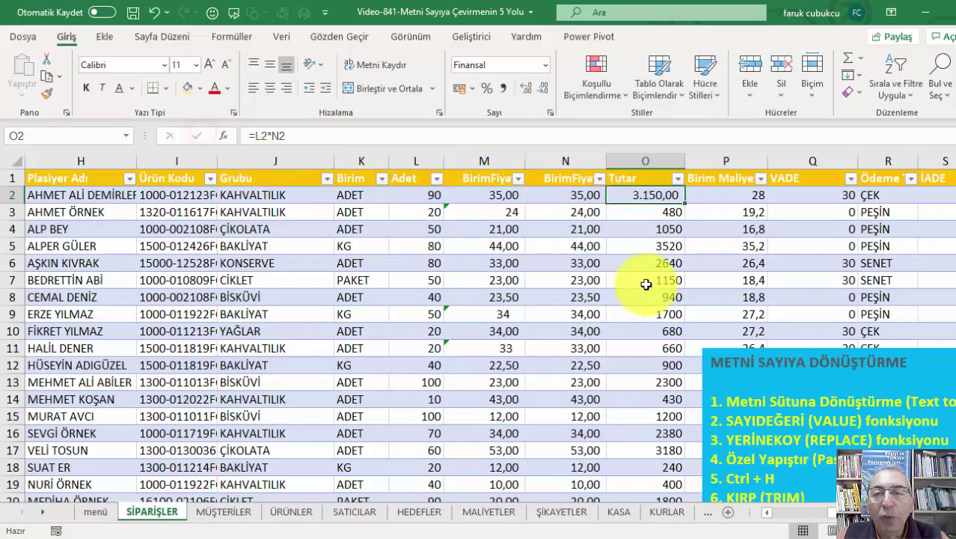
Fill =L2*N2 down without formatting and apply Comma Style to the Tutar column
{"action": "double_click", "coordinate": [687, 202]}
{"action": "left_click", "coordinate": [693, 496]}
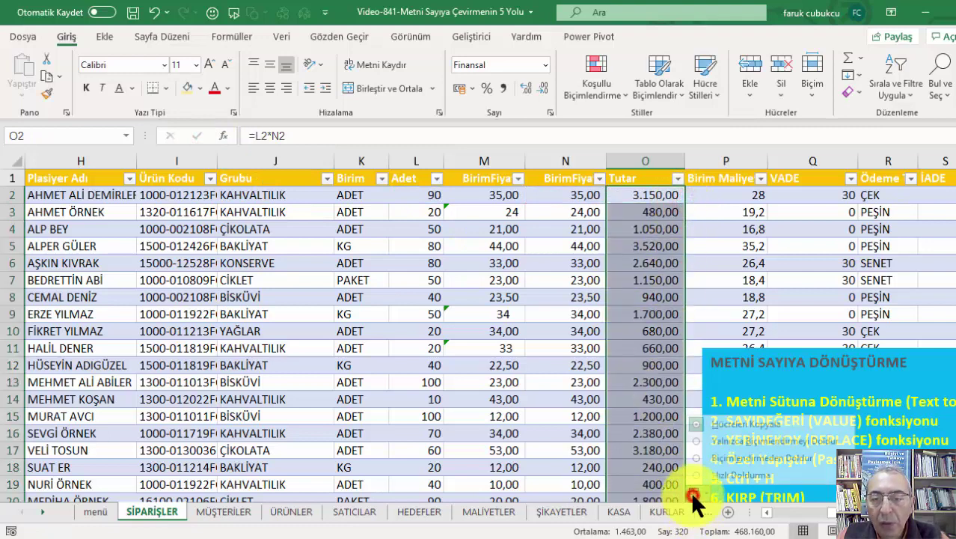
{"action": "left_click", "coordinate": [713, 458]}
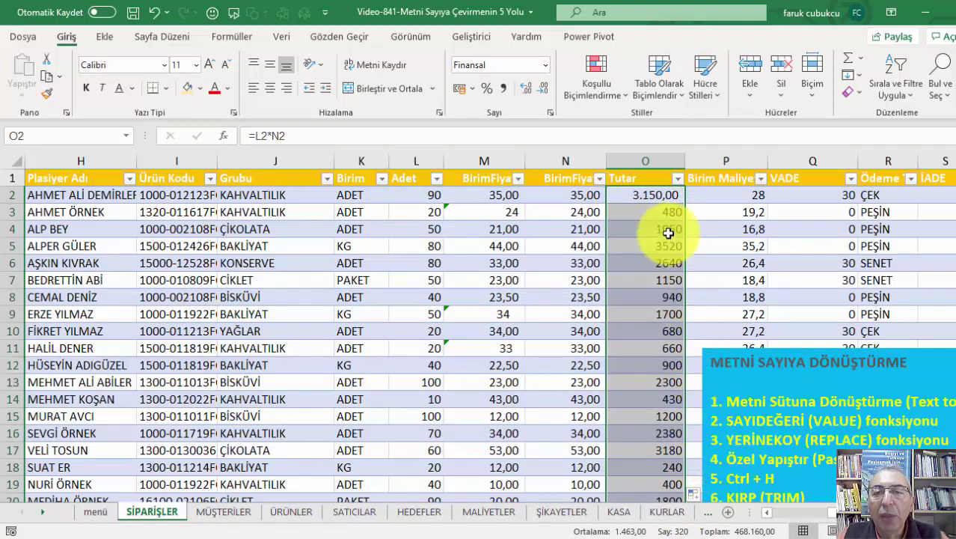
{"action": "left_click", "coordinate": [645, 161]}
{"action": "left_click", "coordinate": [503, 87]}
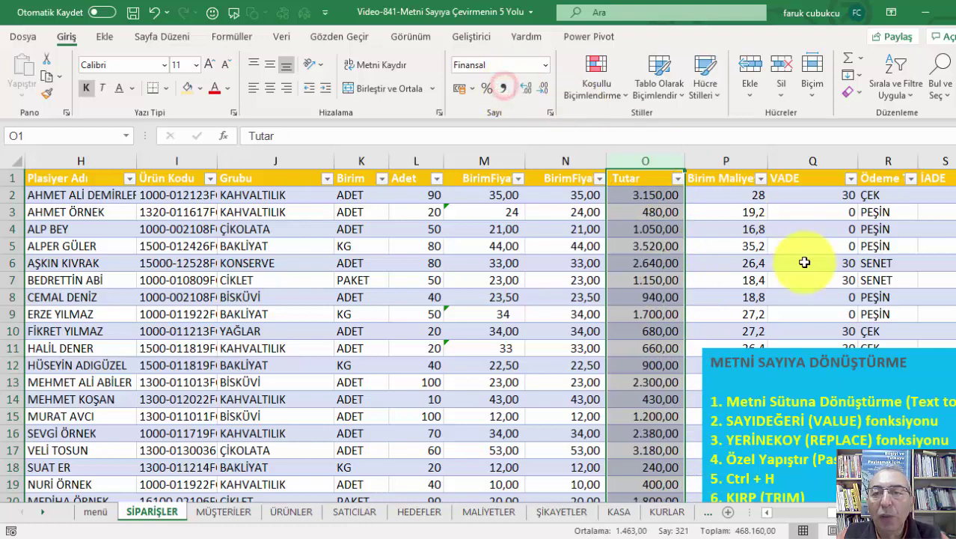
Repoint the Birim Maliyet formula in P2 to =SİPARİŞLER!$N2*0,8
{"action": "left_click", "coordinate": [735, 195]}
{"action": "double_click", "coordinate": [735, 195]}
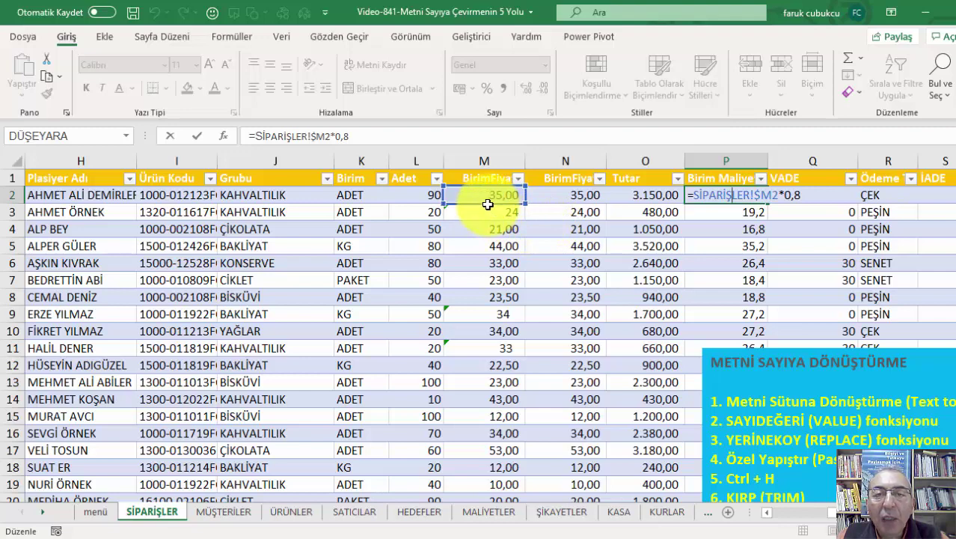
{"action": "left_click_drag", "start_coordinate": [487, 204], "coordinate": [562, 197]}
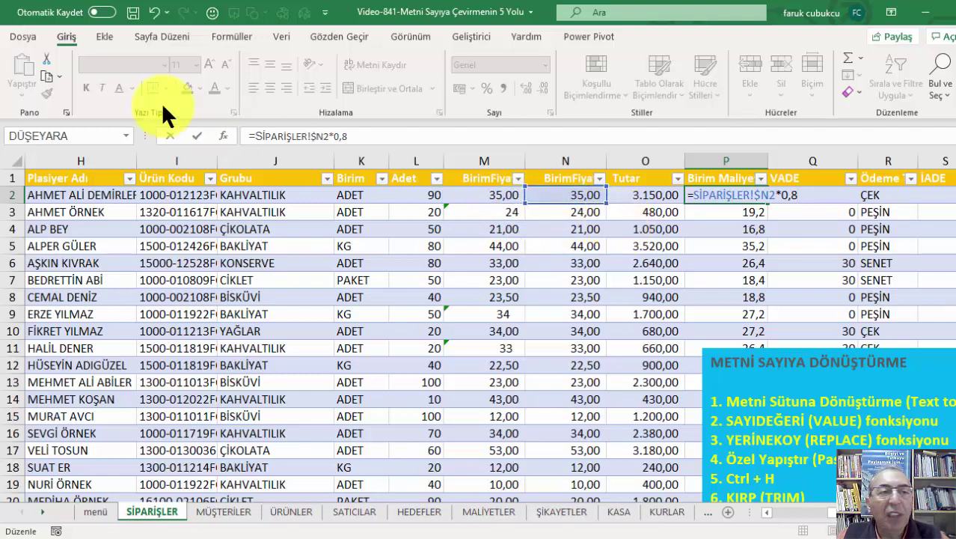
{"action": "left_click", "coordinate": [198, 135]}
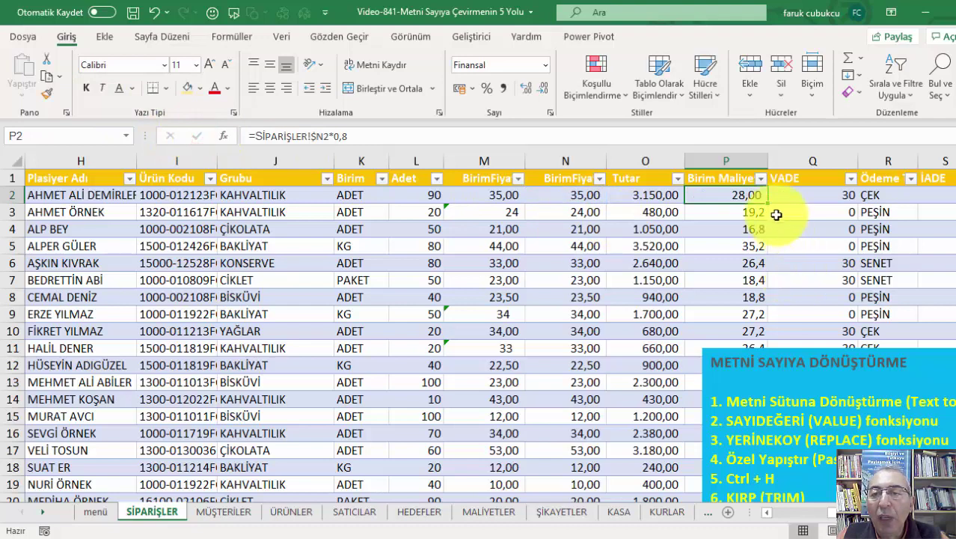
Fill the P2 formula down the Birim Maliyet column without formatting
{"action": "double_click", "coordinate": [768, 203]}
{"action": "left_click", "coordinate": [770, 492]}
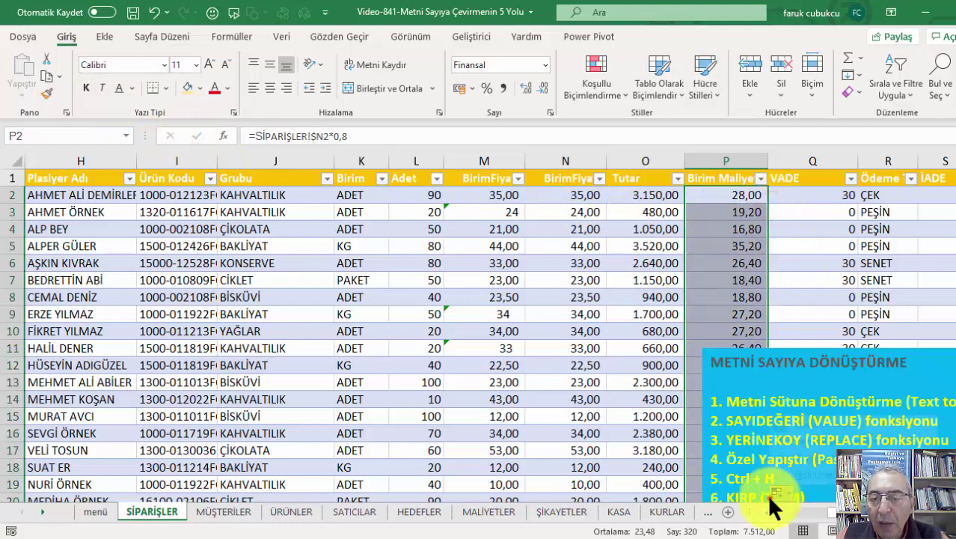
{"action": "left_click", "coordinate": [799, 456]}
{"action": "left_click", "coordinate": [747, 297]}
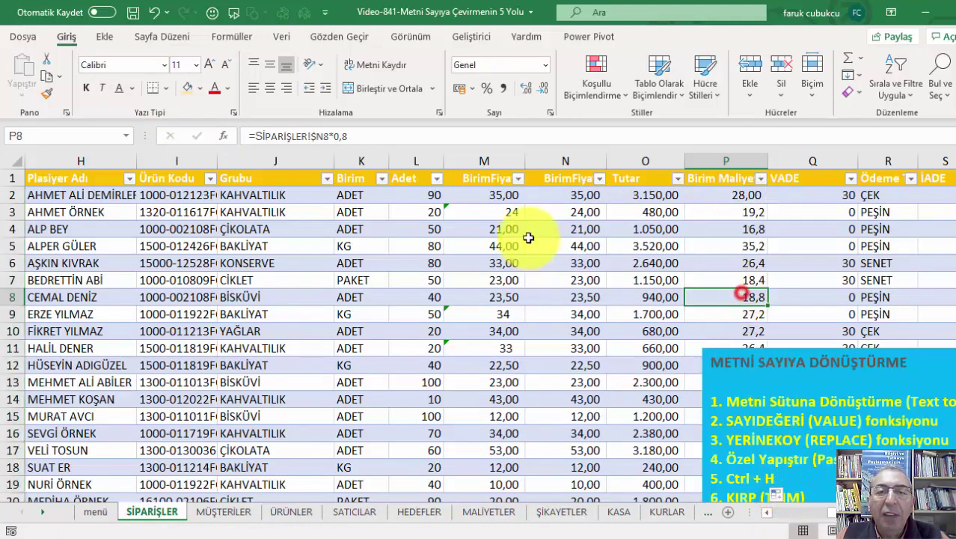
Delete the original text BirimFiyatı column M
{"action": "left_click", "coordinate": [495, 155]}
{"action": "right_click", "coordinate": [496, 156]}
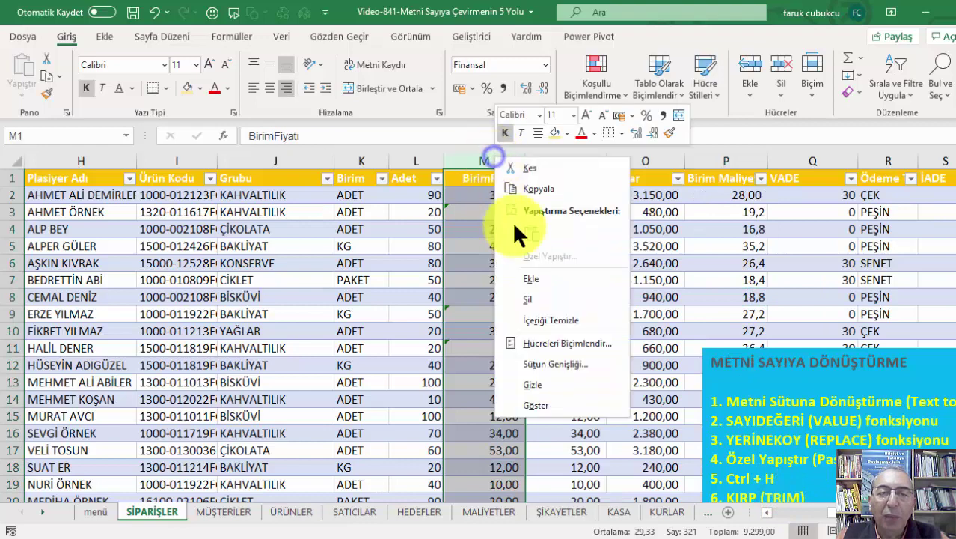
{"action": "left_click", "coordinate": [539, 301]}
Move the METNİ SAYIYA DÖNÜŞTÜRME text box higher over the table
{"action": "left_click", "coordinate": [515, 279]}
{"action": "left_click", "coordinate": [689, 367]}
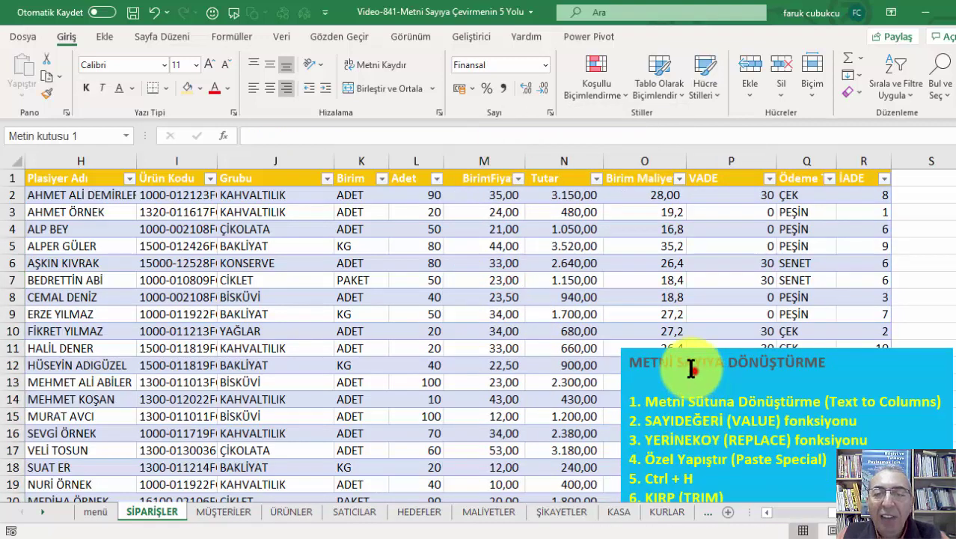
{"action": "left_click_drag", "start_coordinate": [650, 350], "coordinate": [641, 259]}
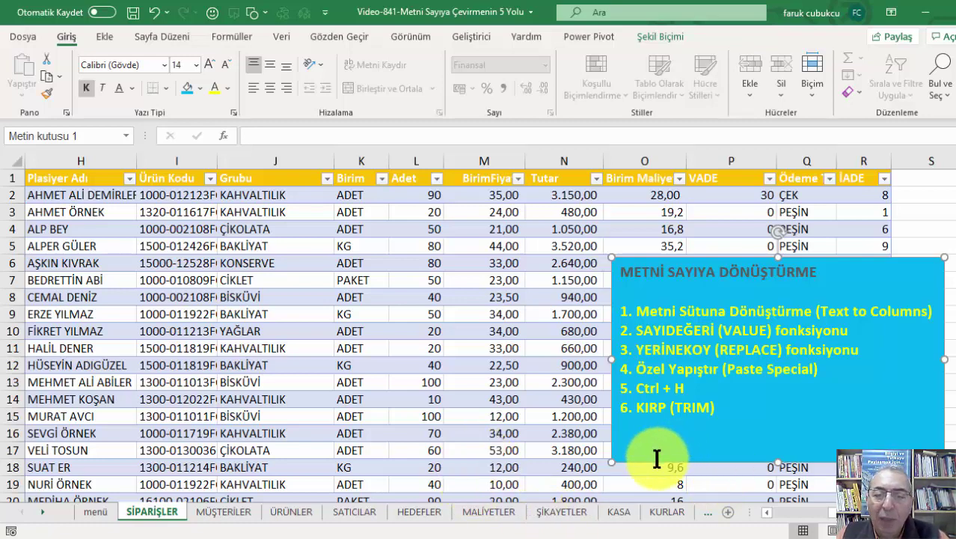
Nudge the METNİ SAYIYA DÖNÜŞTÜRME box down and left to uncover row 6's SENET
{"action": "left_click_drag", "start_coordinate": [645, 464], "coordinate": [629, 482]}
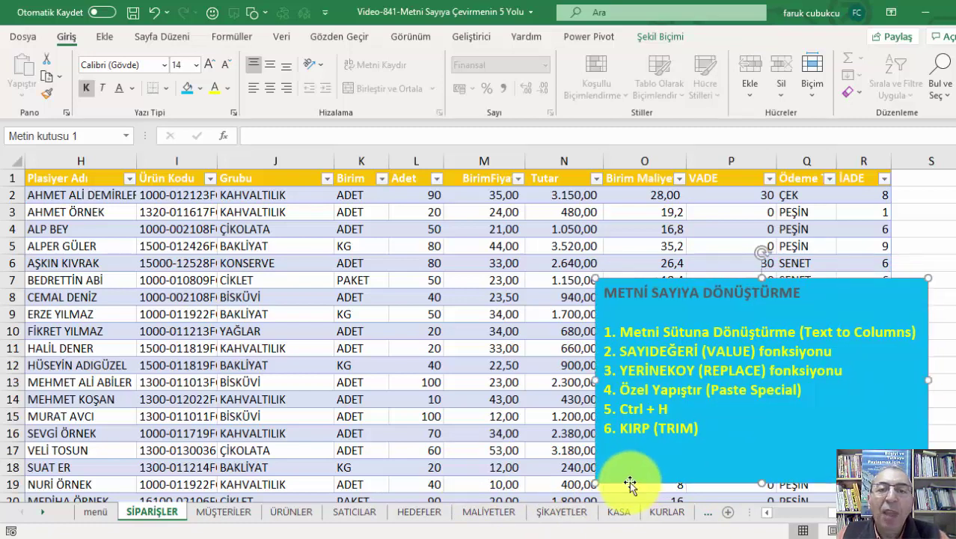